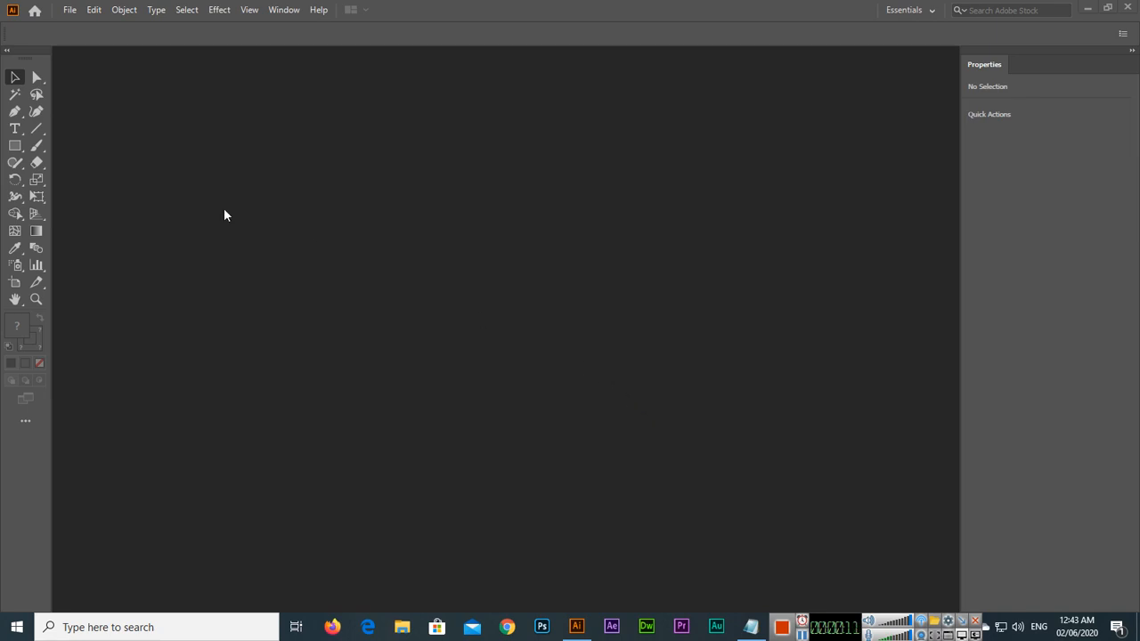
Step: Create a new 1080 x 1080 px document named "My New Document"
{"action": "left_click", "coordinate": [70, 10]}
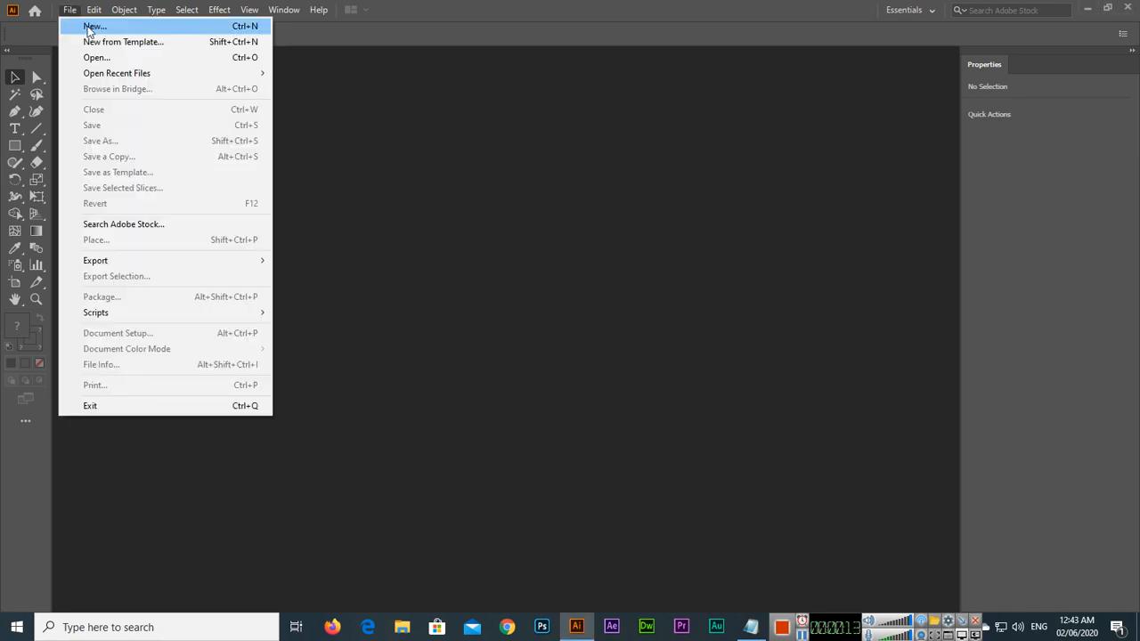
{"action": "left_click", "coordinate": [90, 27]}
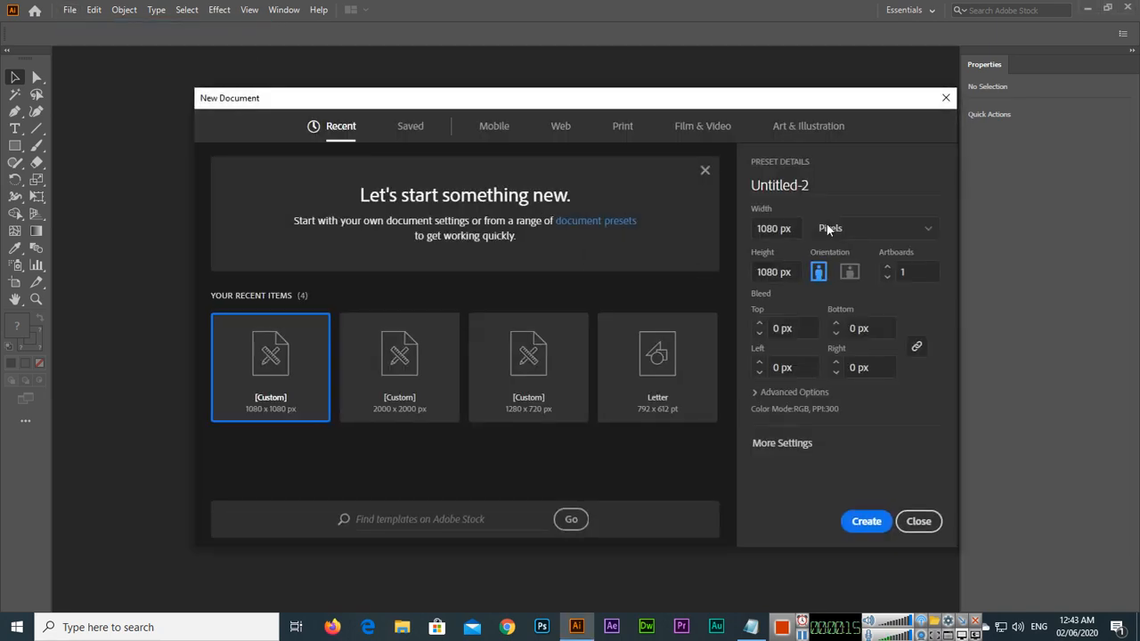
{"action": "triple_click", "coordinate": [836, 186]}
{"action": "type", "text": "My New Document"}
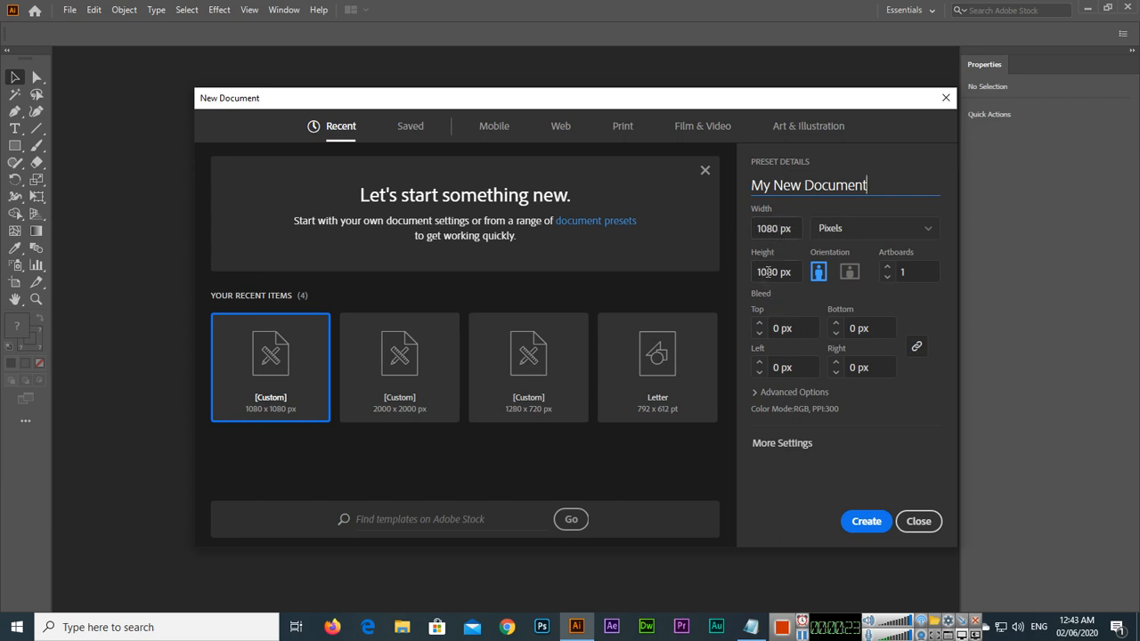
{"action": "left_click", "coordinate": [873, 525]}
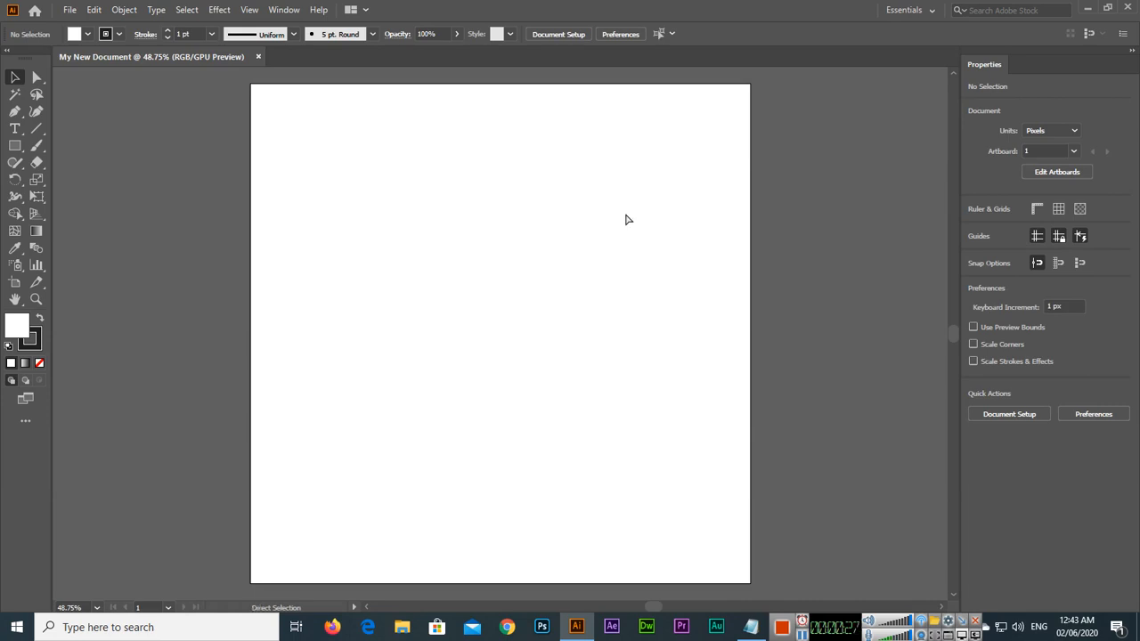
Step: Resize Artboard 1 freehand with the Artboard tool to about 598 x 699 px
{"action": "key", "text": "ctrl+minus"}
{"action": "left_click_drag", "start_coordinate": [613, 288], "coordinate": [539, 276]}
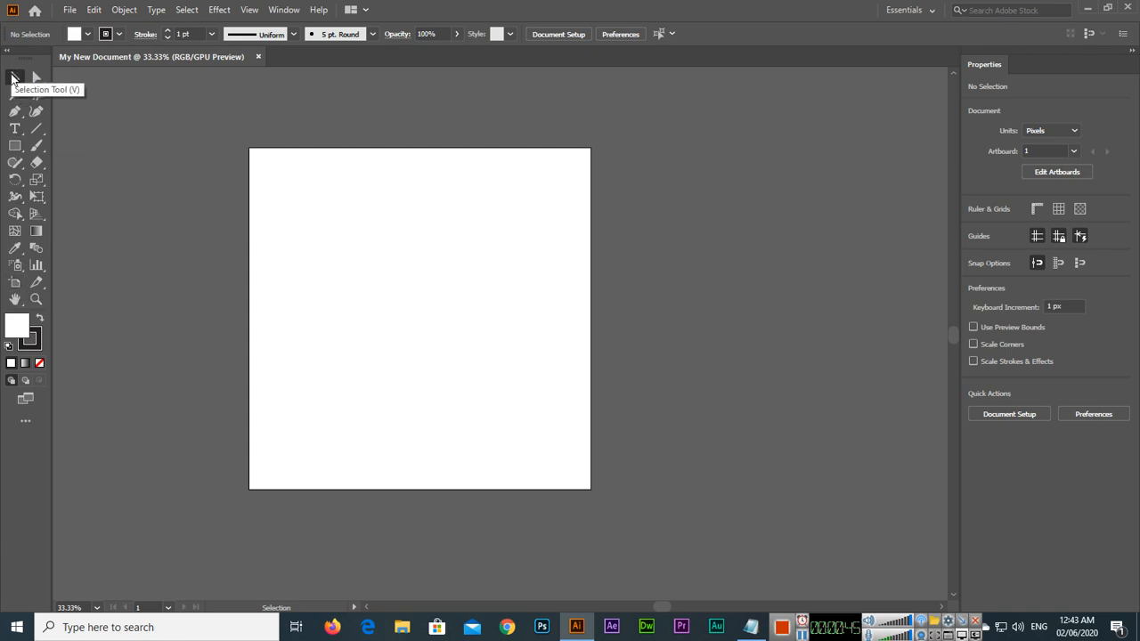
{"action": "left_click", "coordinate": [15, 284]}
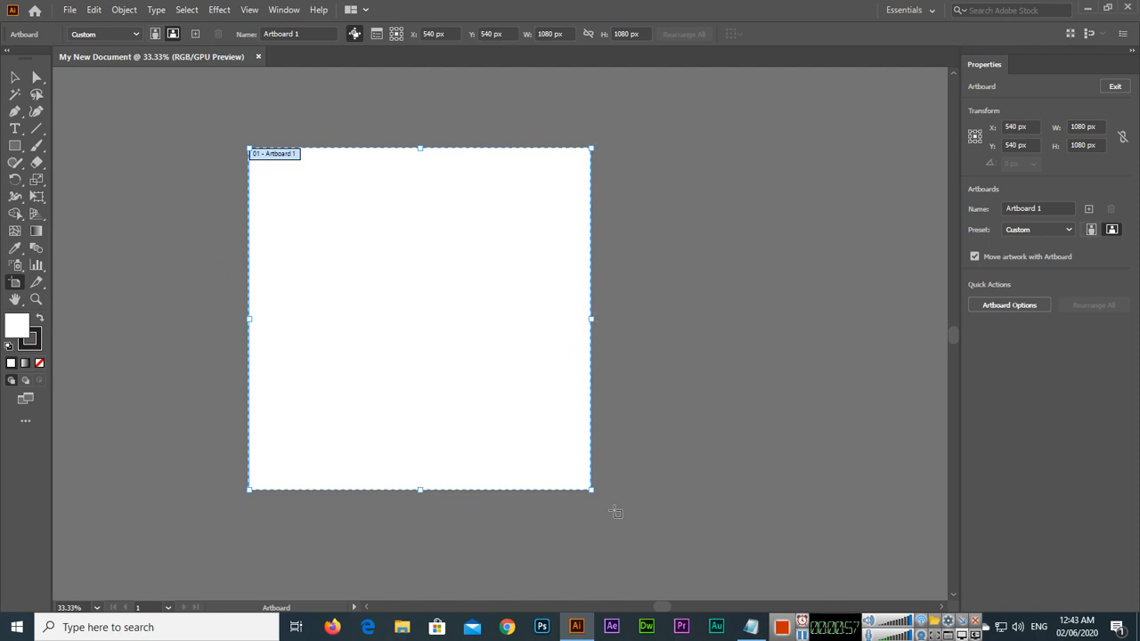
{"action": "left_click_drag", "start_coordinate": [592, 491], "coordinate": [518, 413]}
{"action": "left_click_drag", "start_coordinate": [517, 280], "coordinate": [475, 281]}
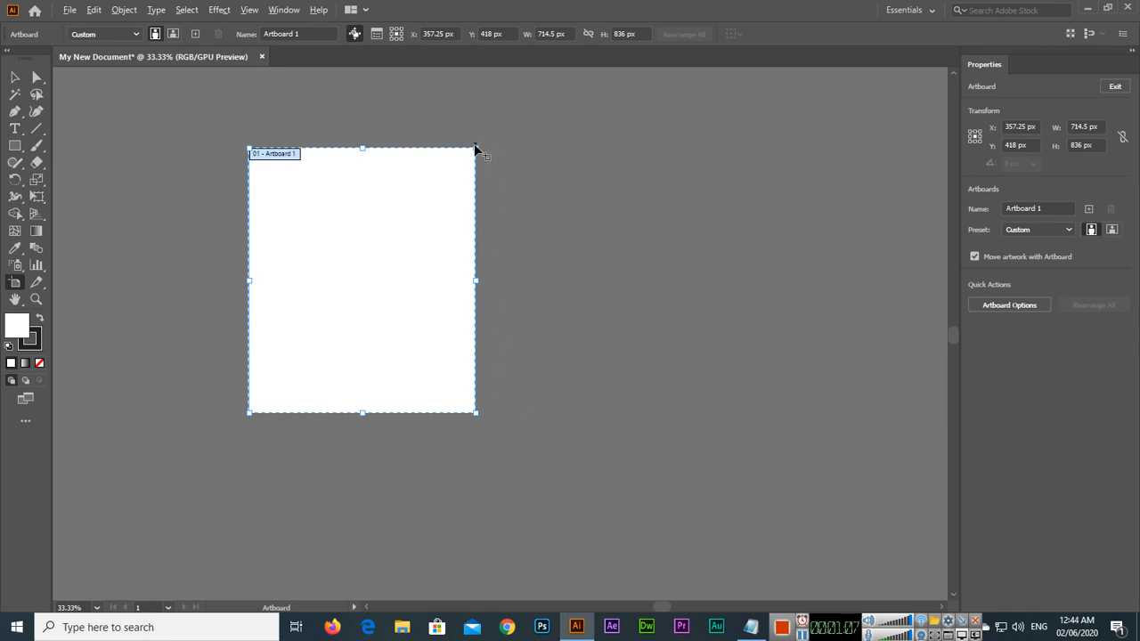
{"action": "left_click_drag", "start_coordinate": [476, 150], "coordinate": [460, 223]}
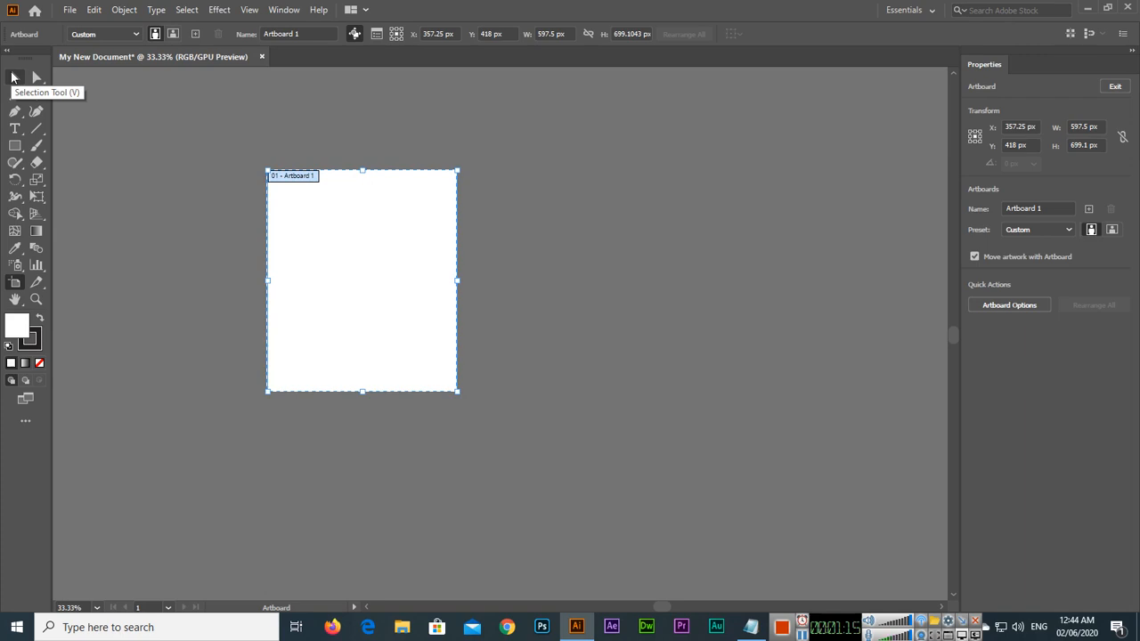
{"action": "left_click", "coordinate": [13, 79]}
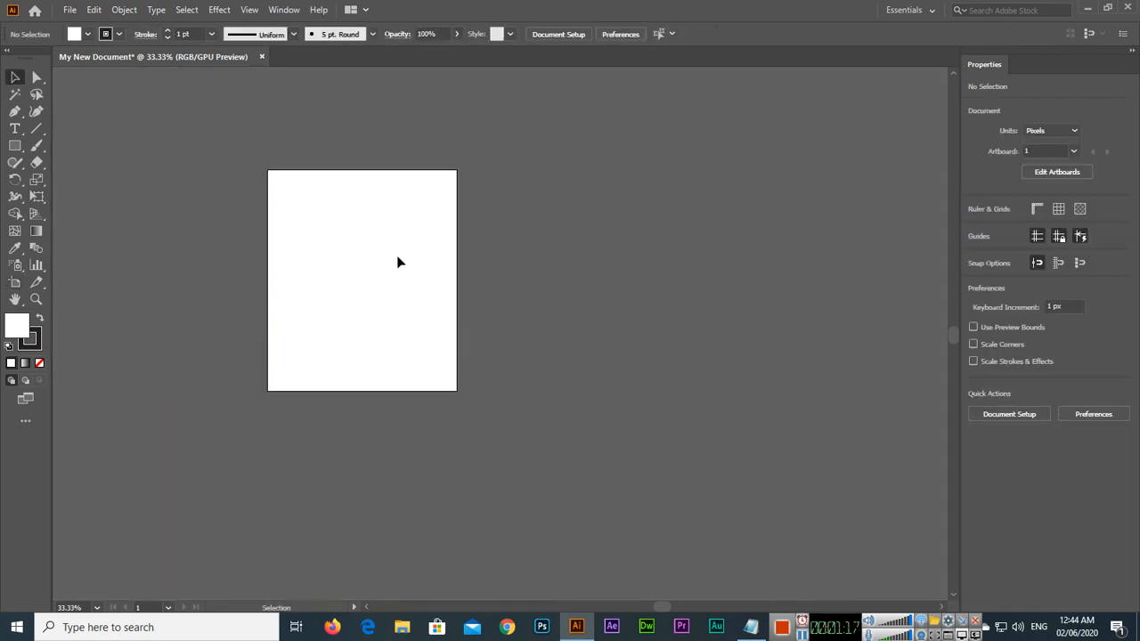
Step: Duplicate Artboard 1 to get a second artboard of the same size beside it
{"action": "left_click", "coordinate": [283, 10]}
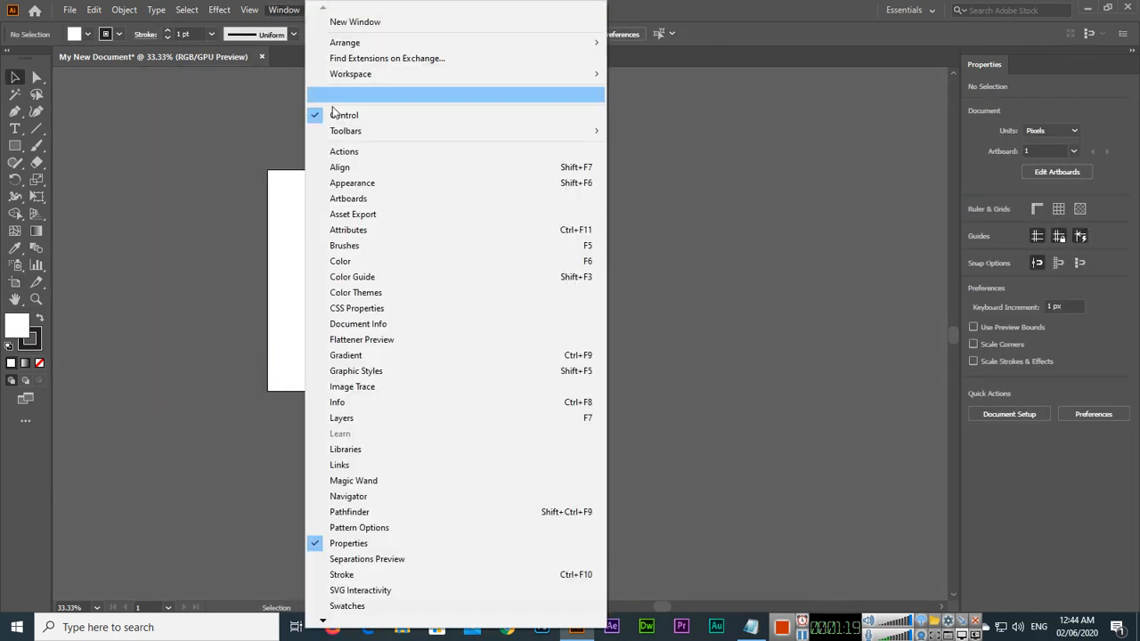
{"action": "left_click", "coordinate": [383, 200]}
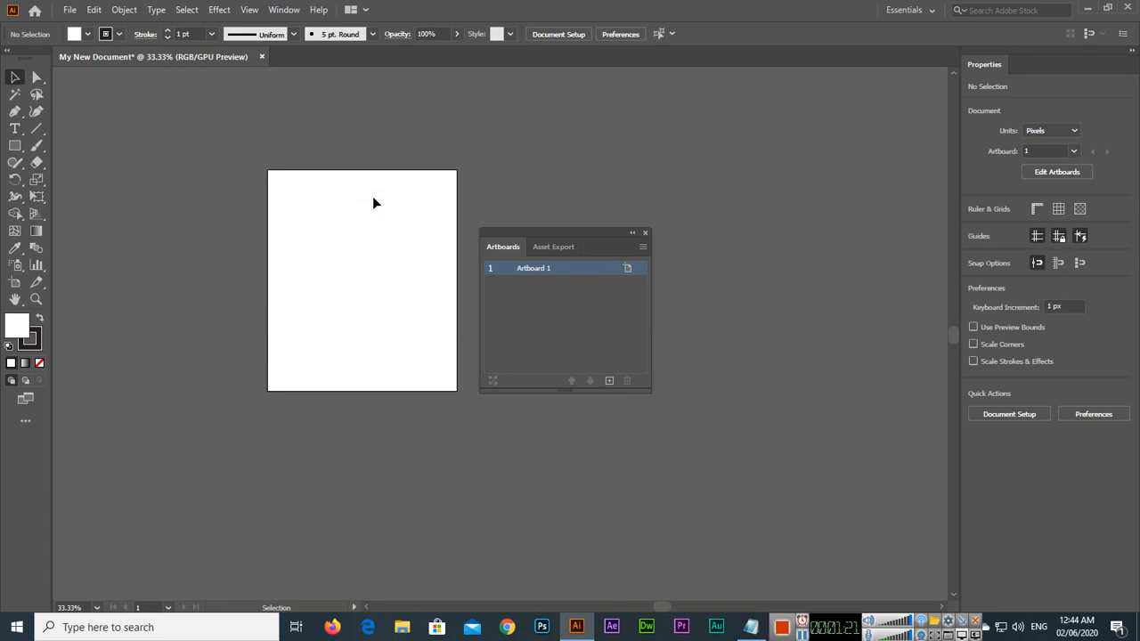
{"action": "left_click", "coordinate": [643, 248]}
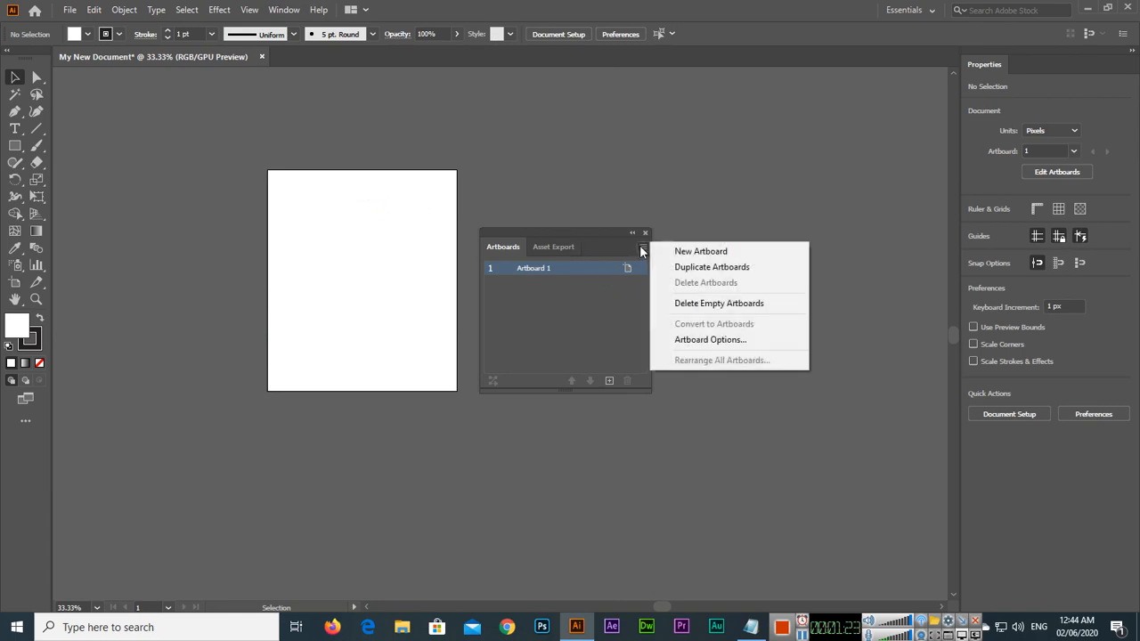
{"action": "left_click", "coordinate": [704, 267]}
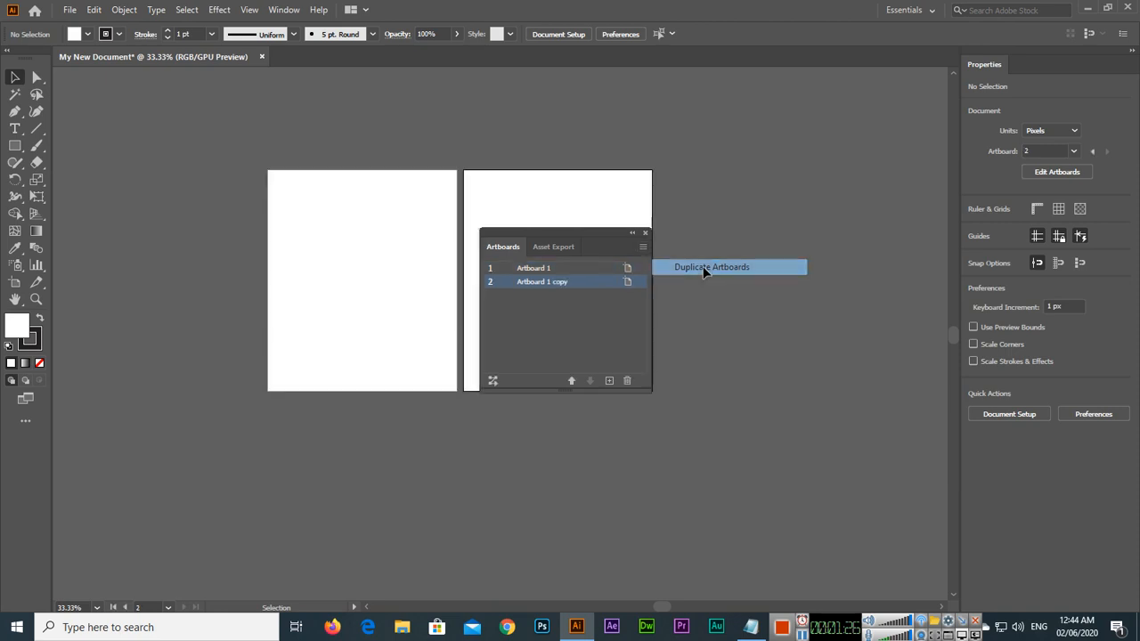
{"action": "left_click", "coordinate": [645, 233]}
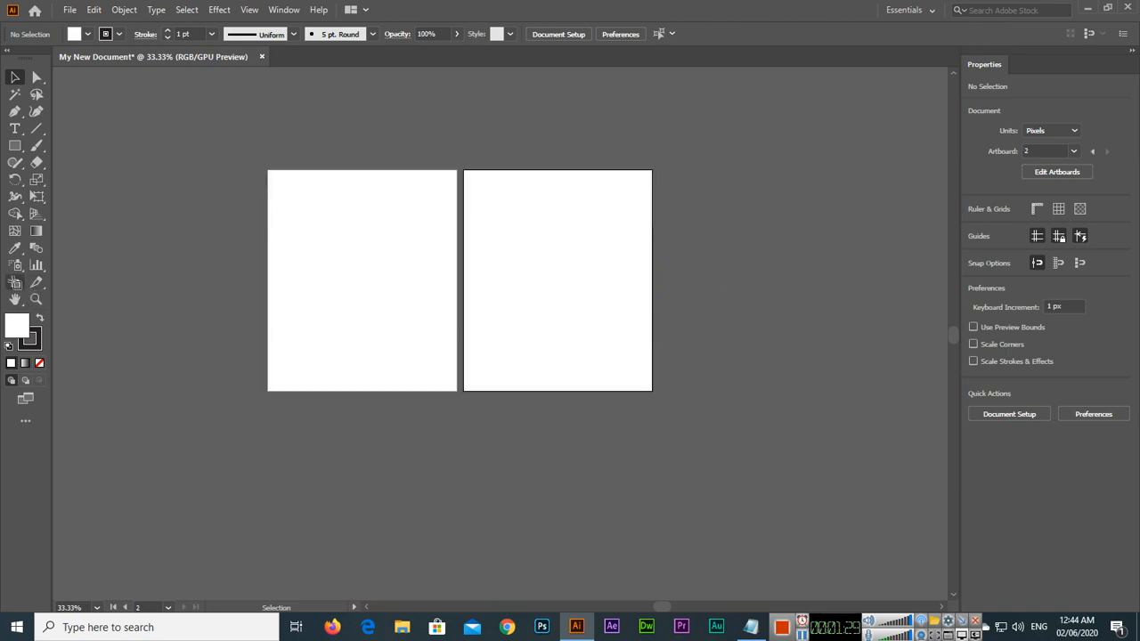
Step: Scale both artboards together, up to about 751 x 887 px and back down to about 454 x 536 px each
{"action": "left_click", "coordinate": [15, 282]}
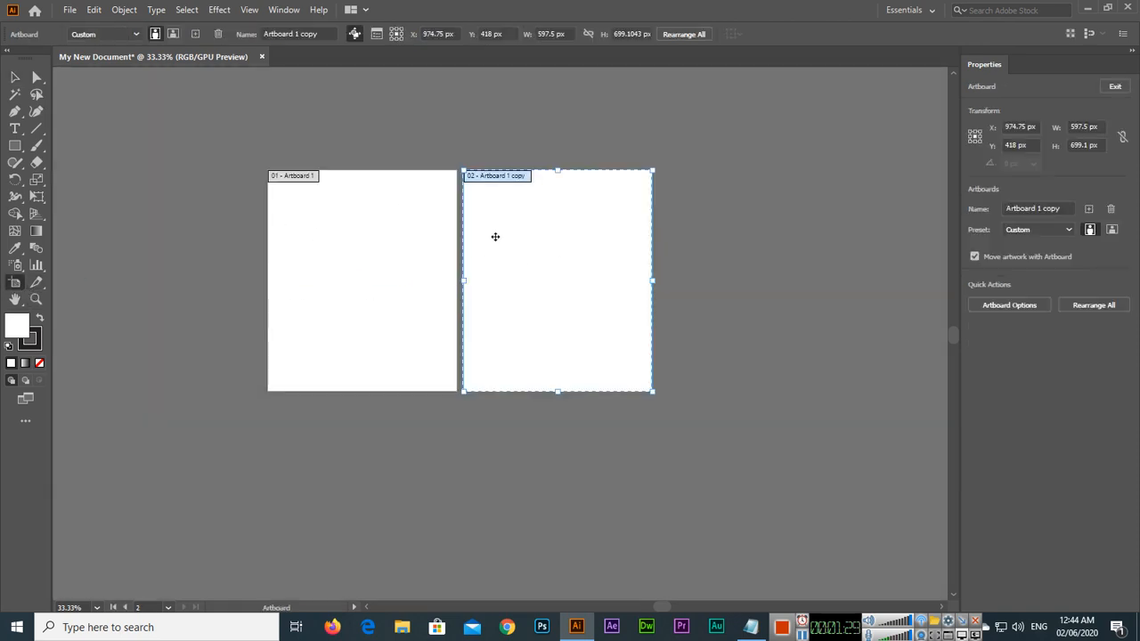
{"action": "left_click", "coordinate": [417, 233], "text": "shift"}
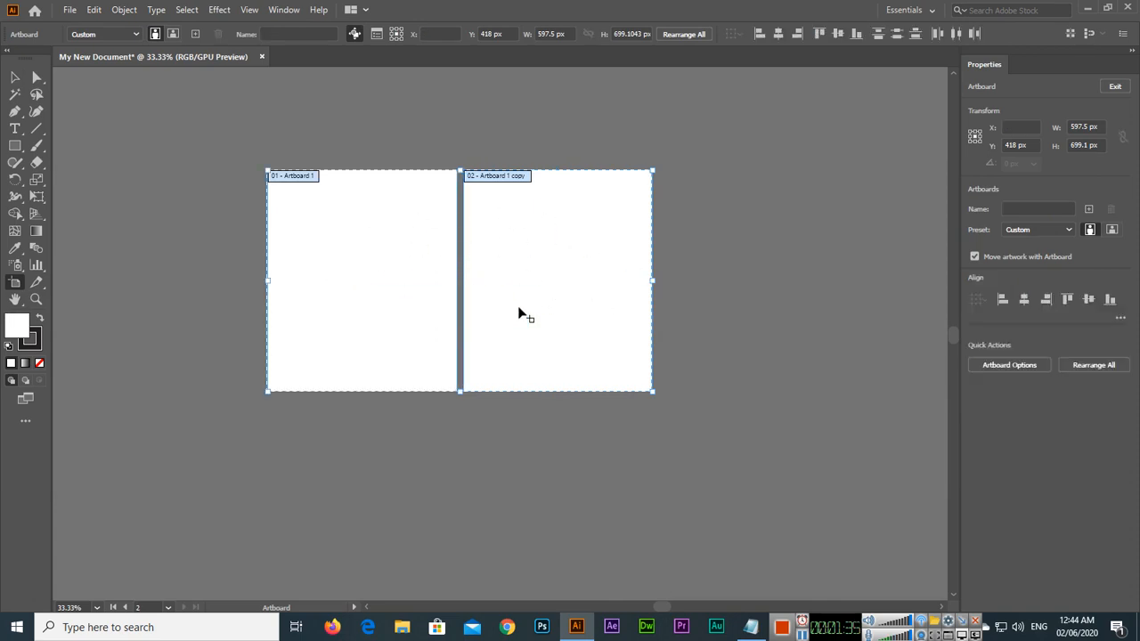
{"action": "left_click_drag", "start_coordinate": [653, 391], "coordinate": [753, 453]}
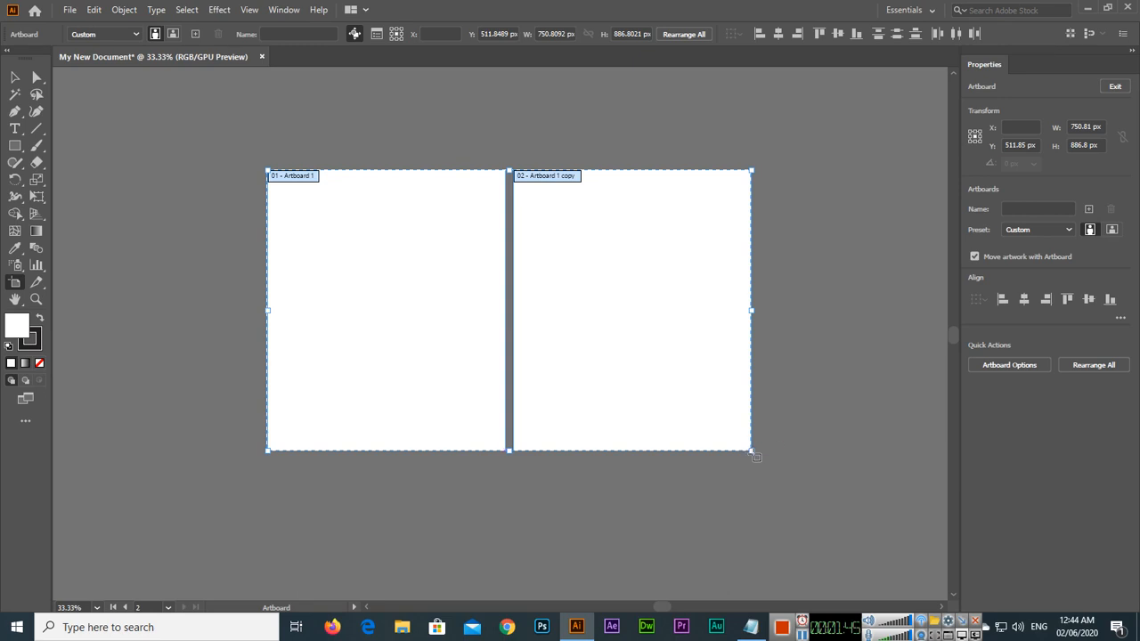
{"action": "left_click_drag", "start_coordinate": [756, 453], "coordinate": [611, 395]}
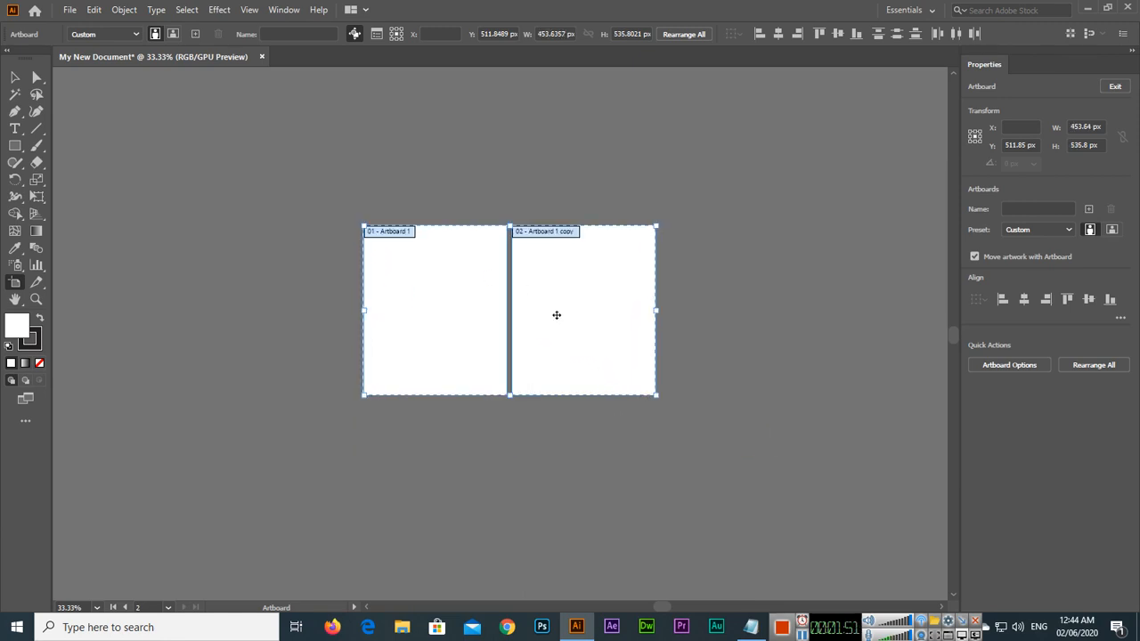
Step: Delete the duplicated artboard, Artboard 1 copy, keeping only Artboard 1
{"action": "left_click", "coordinate": [14, 77]}
{"action": "left_click", "coordinate": [14, 282]}
{"action": "left_click", "coordinate": [580, 308]}
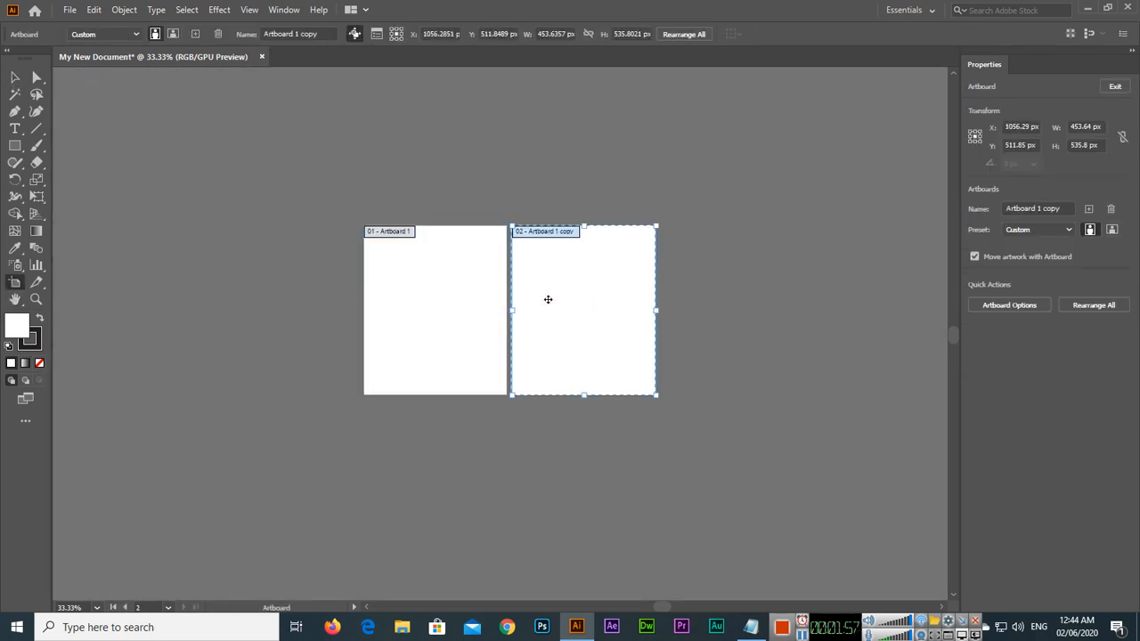
{"action": "left_click", "coordinate": [218, 34]}
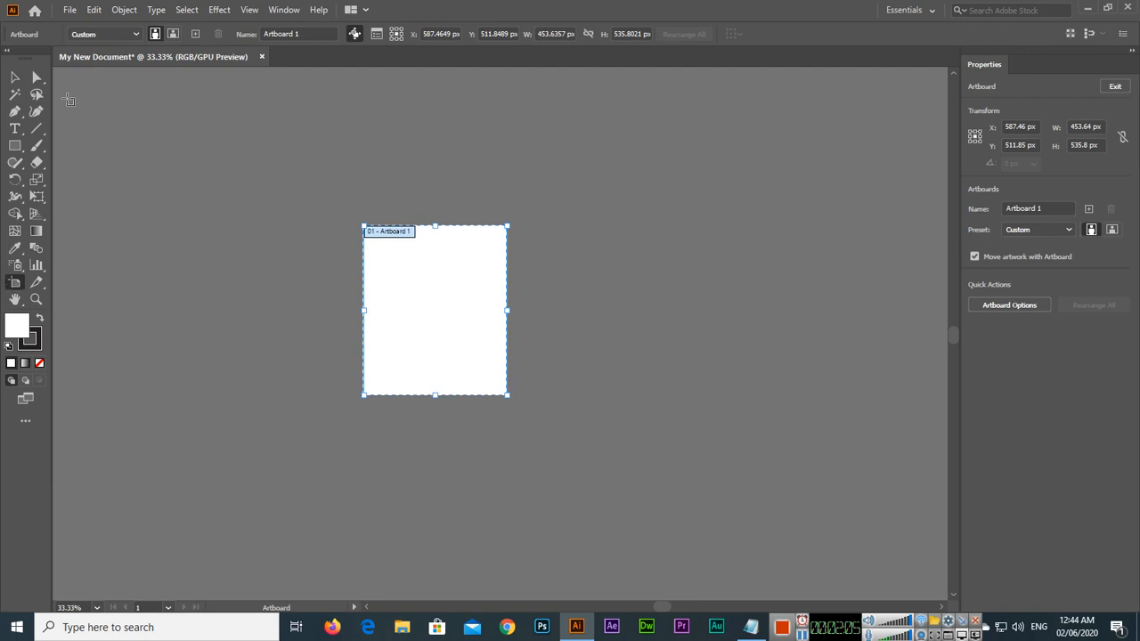
Step: Try the A4 preset and the iPhone X preset on Artboard 1
{"action": "left_click", "coordinate": [110, 39]}
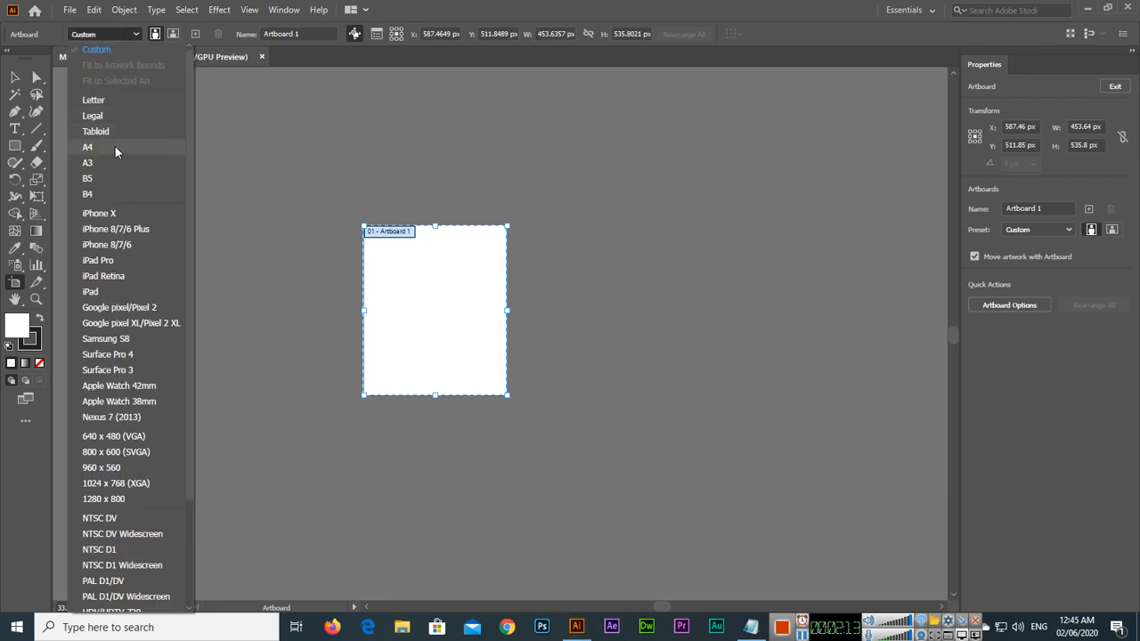
{"action": "left_click", "coordinate": [114, 146]}
{"action": "left_click", "coordinate": [106, 33]}
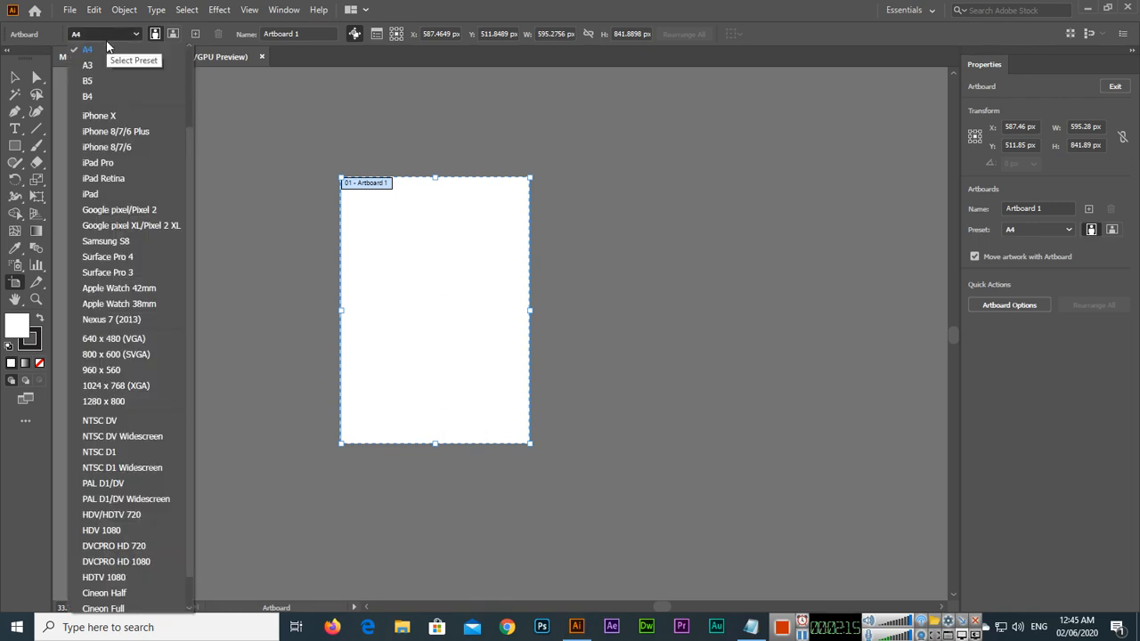
{"action": "left_click", "coordinate": [121, 114]}
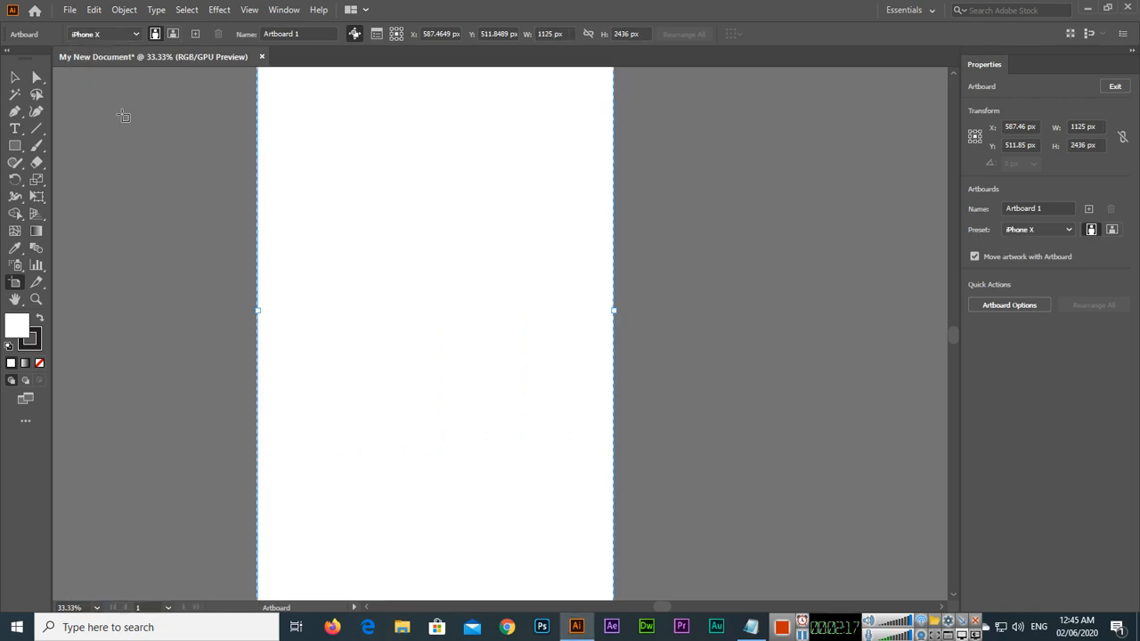
{"action": "key", "text": "ctrl+0"}
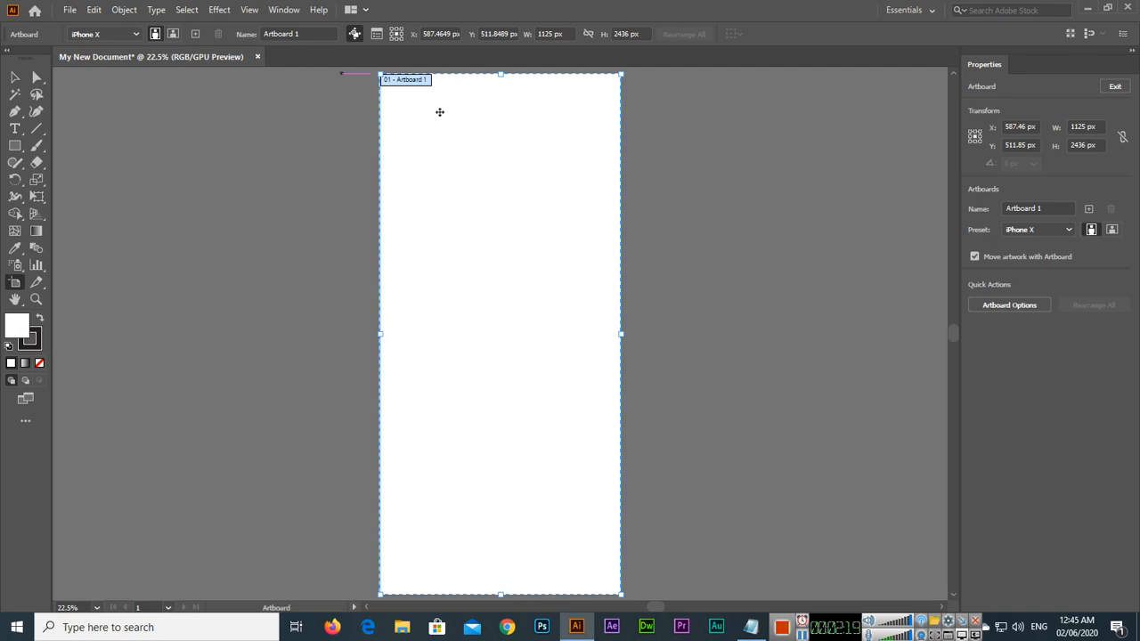
Step: Apply the A4 preset to Artboard 1 in landscape orientation and leave artboard editing
{"action": "left_click", "coordinate": [113, 33]}
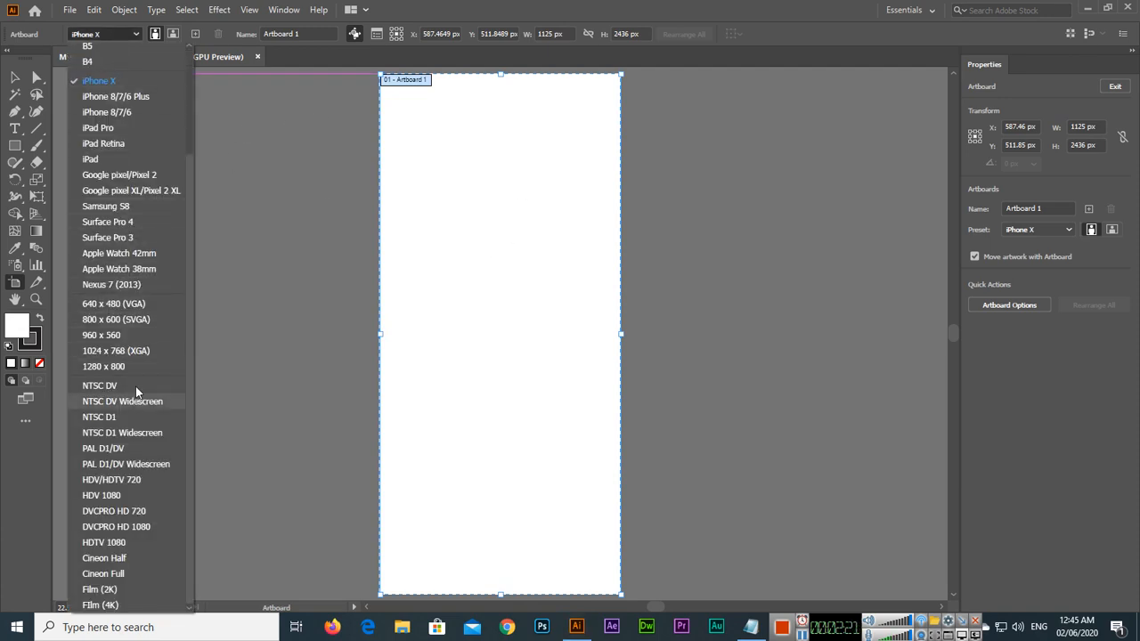
{"action": "scroll", "coordinate": [133, 329], "scroll_direction": "up", "scroll_amount": 3}
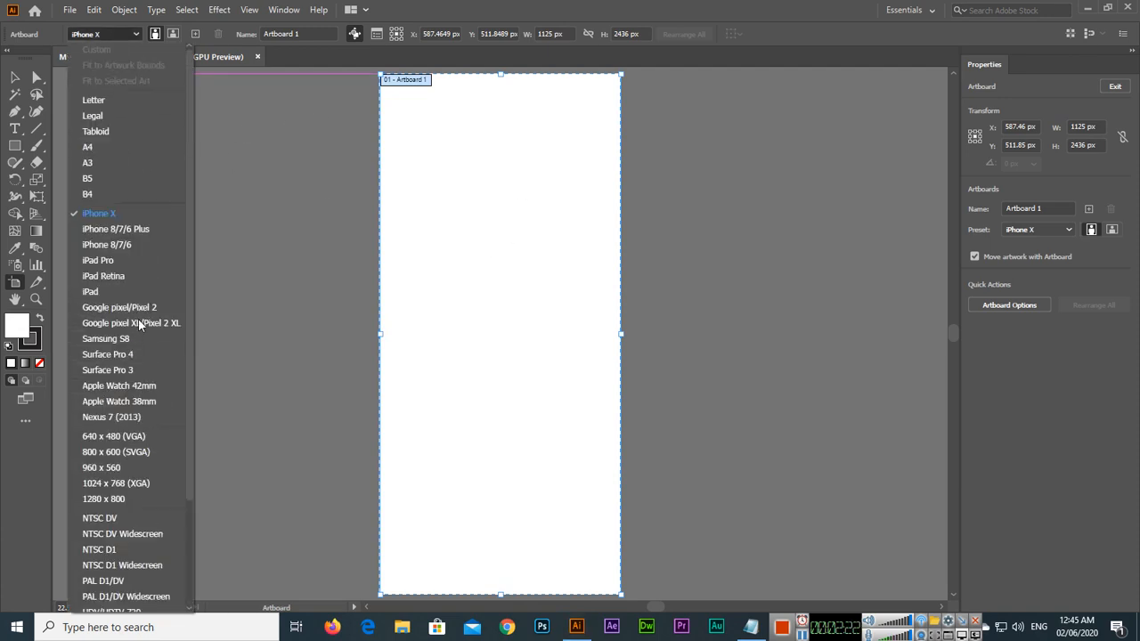
{"action": "left_click", "coordinate": [100, 146]}
{"action": "left_click", "coordinate": [174, 34]}
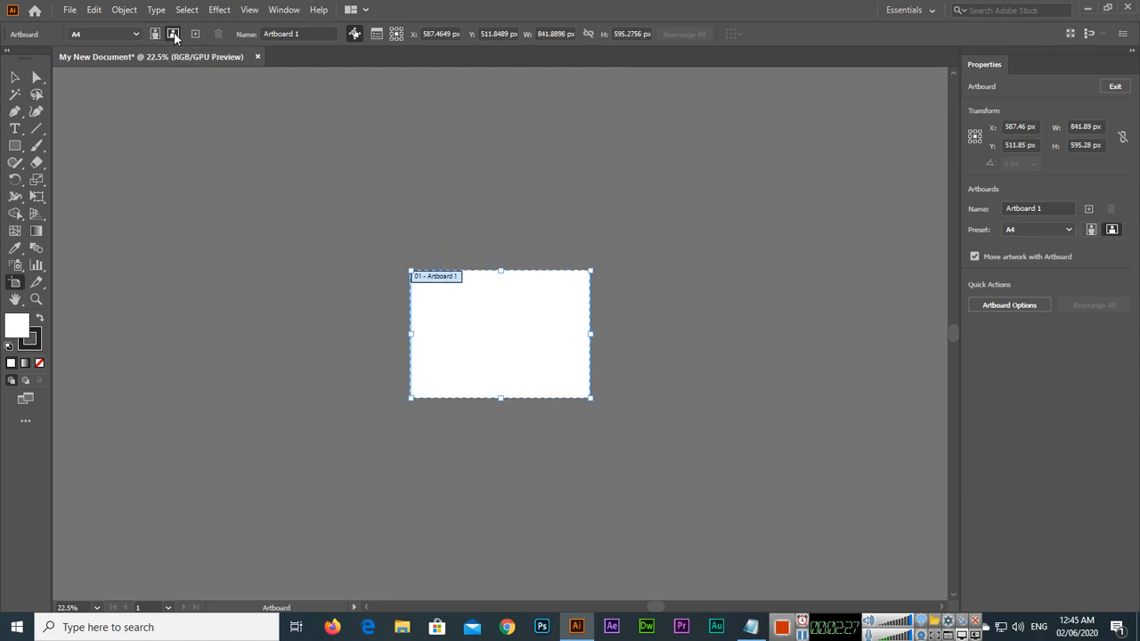
{"action": "left_click", "coordinate": [14, 80]}
Step: Add the text "7" to the artboard, enlarge it to about 327 pt and place it near the artboard's centre
{"action": "left_click", "coordinate": [14, 129]}
{"action": "left_click", "coordinate": [479, 343]}
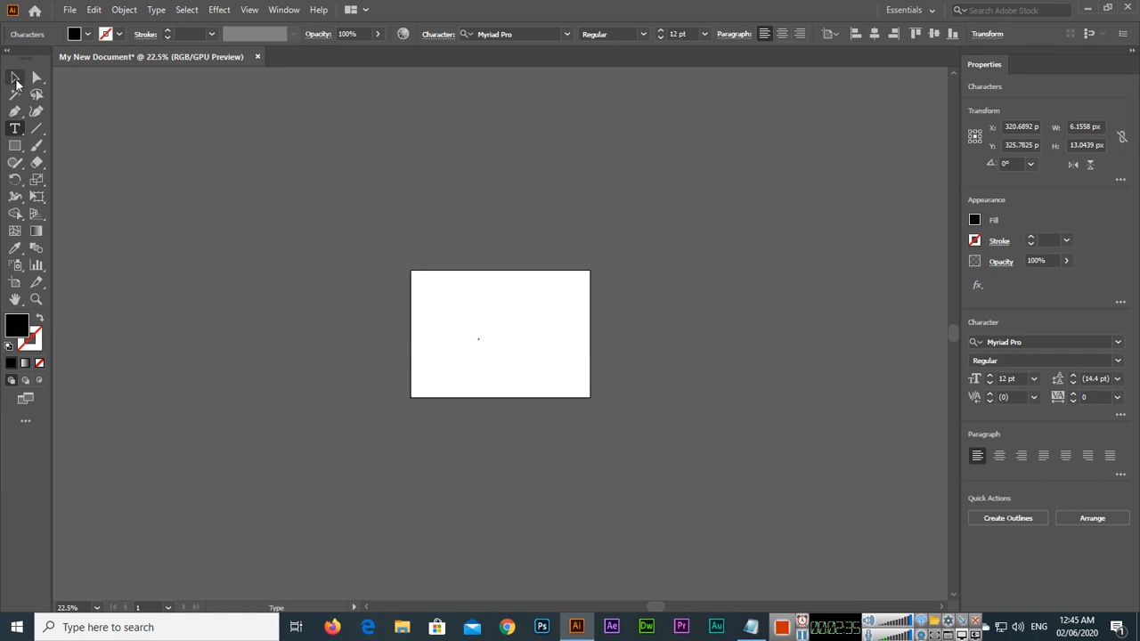
{"action": "left_click", "coordinate": [14, 78]}
{"action": "left_click_drag", "start_coordinate": [487, 348], "coordinate": [563, 444]}
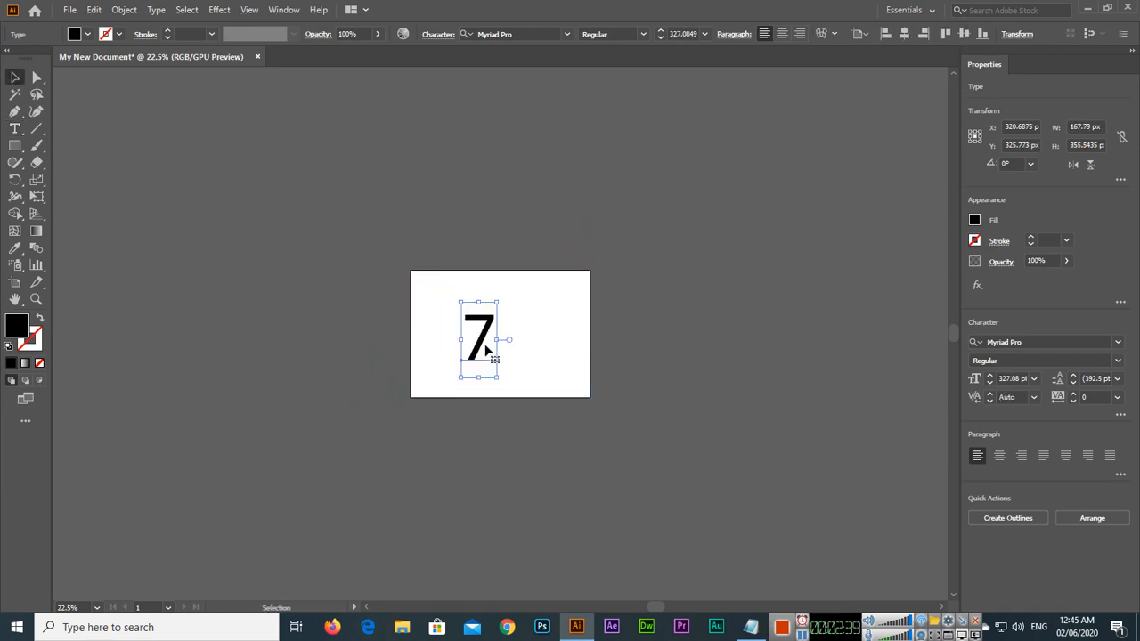
{"action": "left_click_drag", "start_coordinate": [484, 345], "coordinate": [504, 342]}
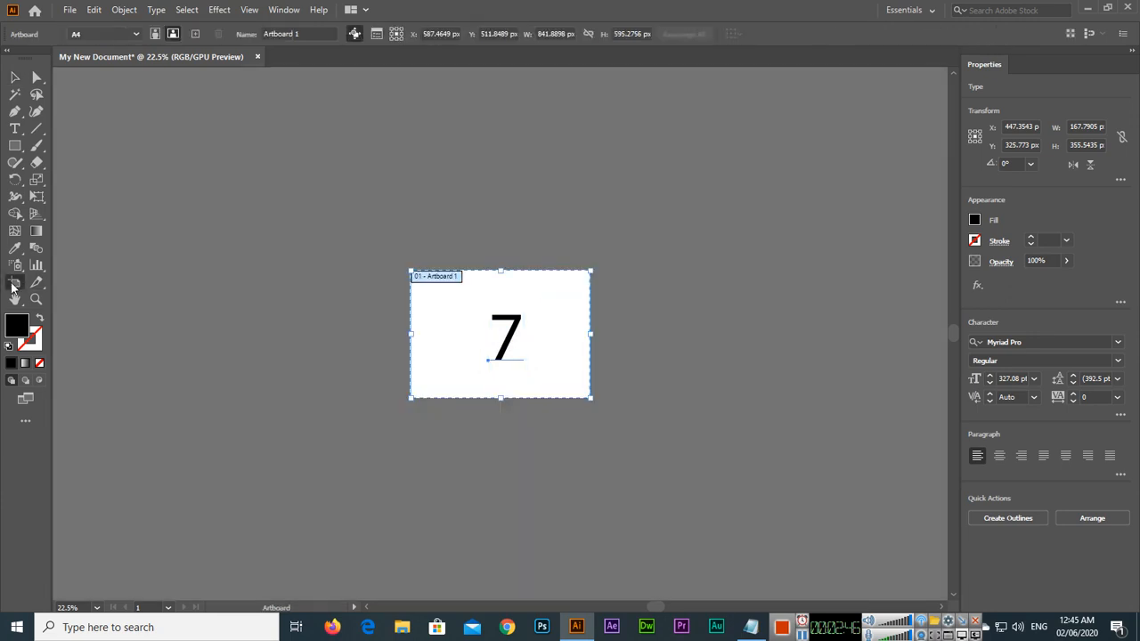
Step: Try fitting Artboard 1 to the bounds of the text "7", and undo the fit
{"action": "left_click", "coordinate": [14, 285]}
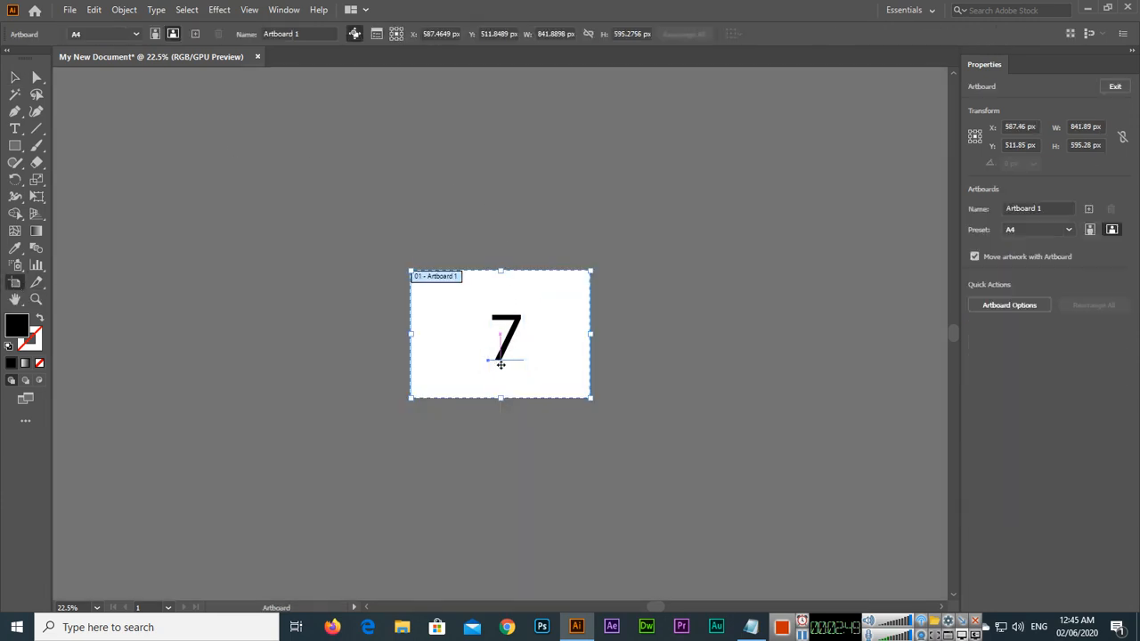
{"action": "left_click", "coordinate": [506, 334]}
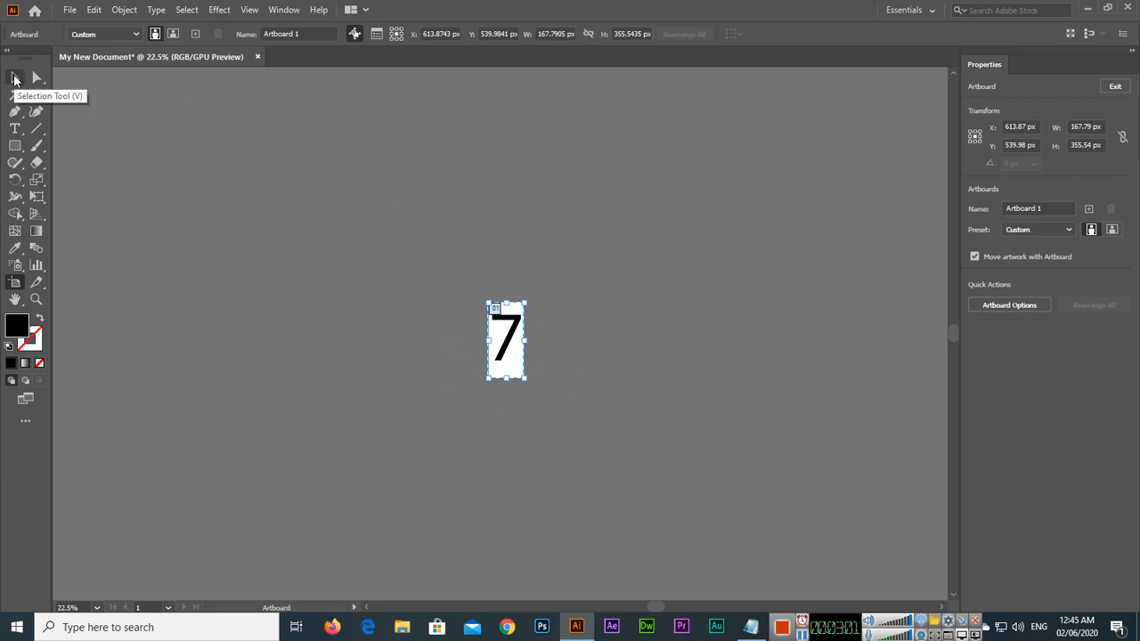
{"action": "key", "text": "ctrl+z"}
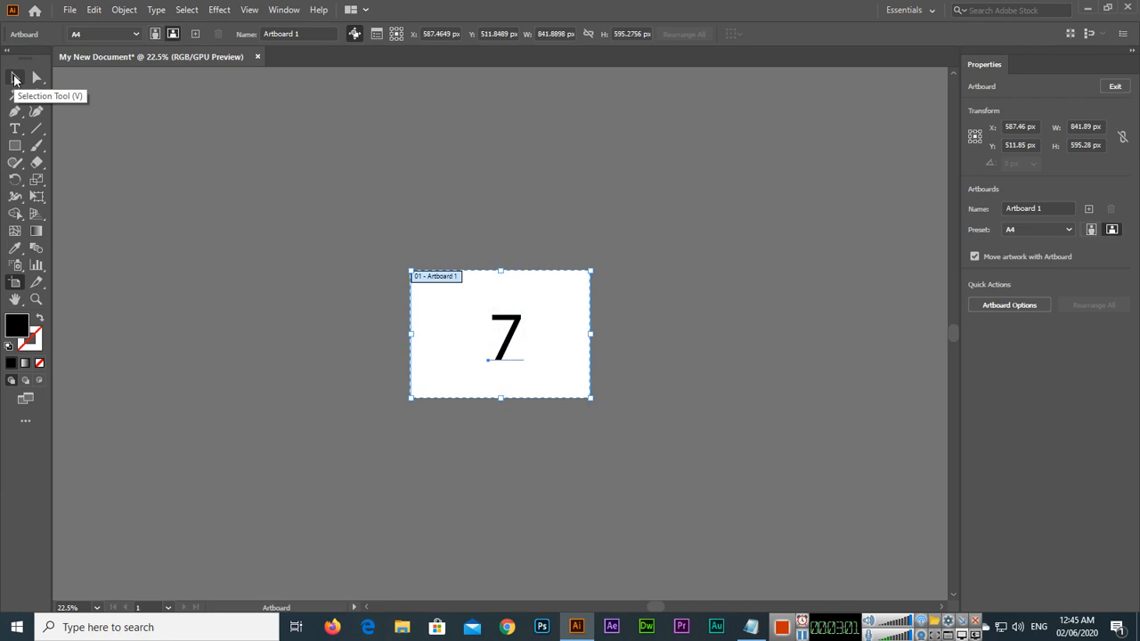
Step: Duplicate Artboard 1 together with its text "7" from the list of artboards
{"action": "left_click", "coordinate": [281, 10]}
{"action": "left_click", "coordinate": [368, 207]}
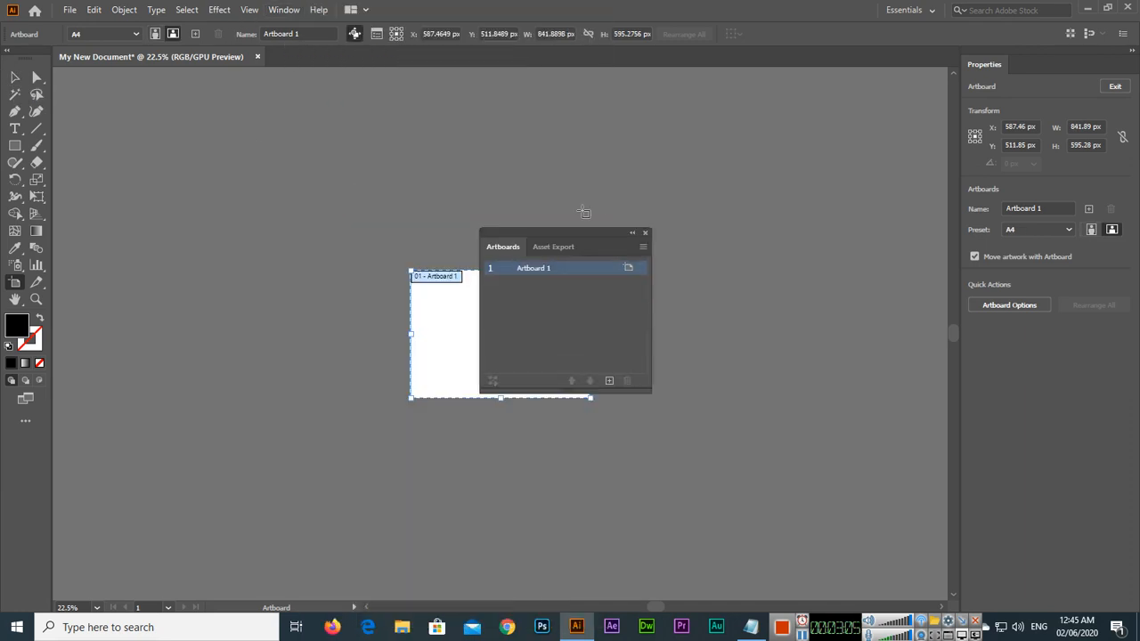
{"action": "left_click", "coordinate": [643, 247]}
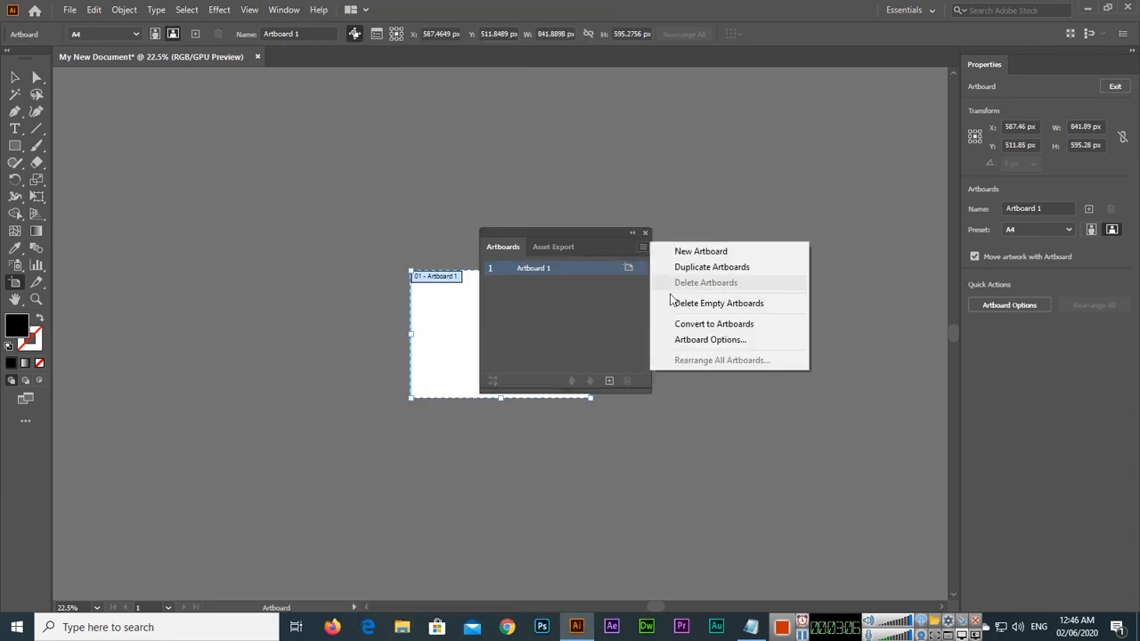
{"action": "left_click", "coordinate": [723, 267]}
{"action": "left_click", "coordinate": [645, 233]}
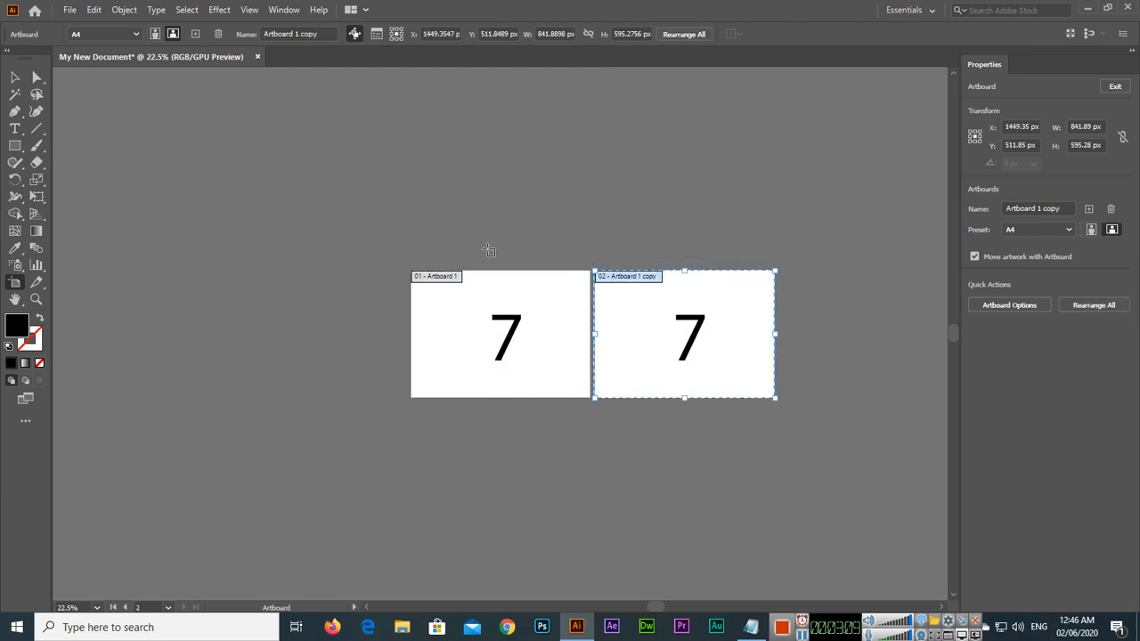
Step: Move the text "7" on the duplicated artboard towards that artboard's right edge
{"action": "left_click", "coordinate": [14, 77]}
{"action": "left_click", "coordinate": [695, 333]}
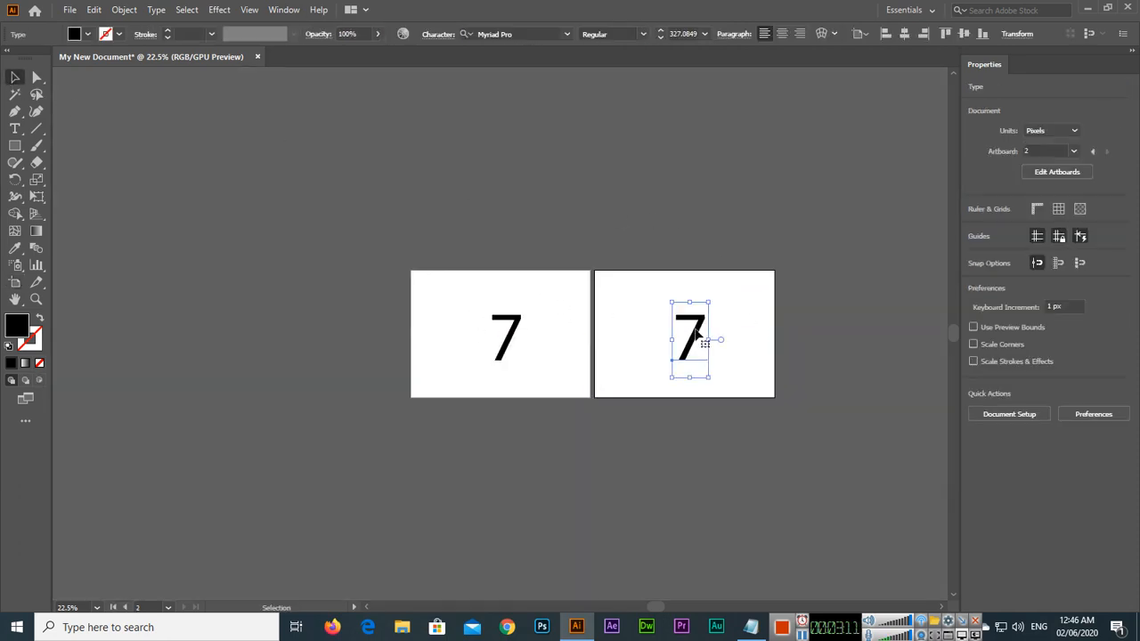
{"action": "left_click_drag", "start_coordinate": [696, 333], "coordinate": [751, 335]}
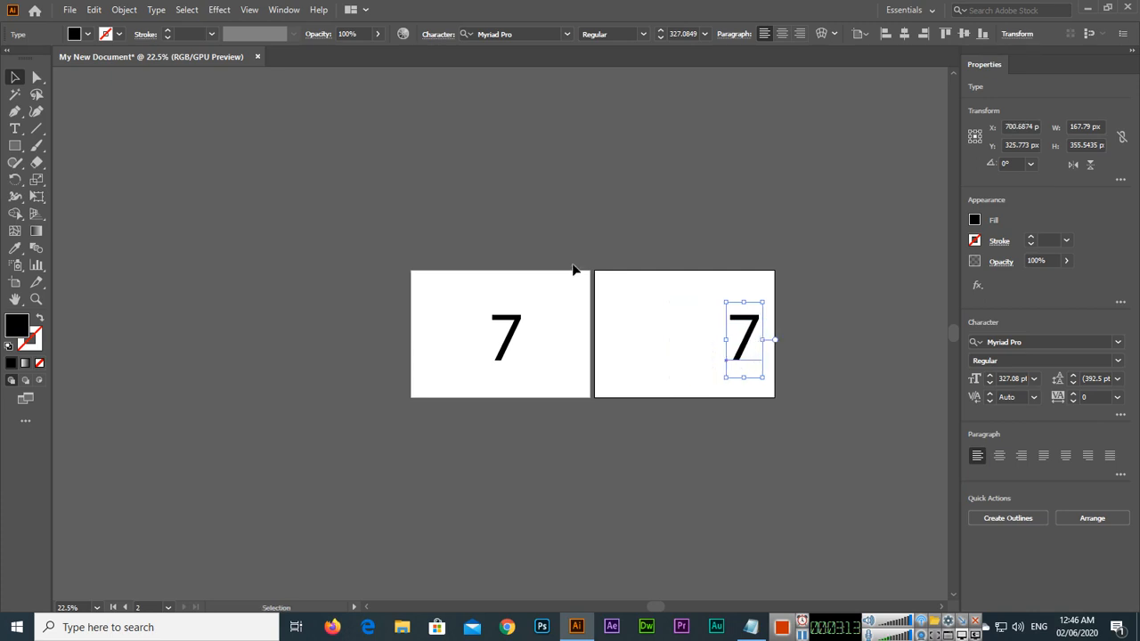
Step: Try fitting the duplicated artboard to the artwork bounds, and undo the fit
{"action": "left_click", "coordinate": [124, 12]}
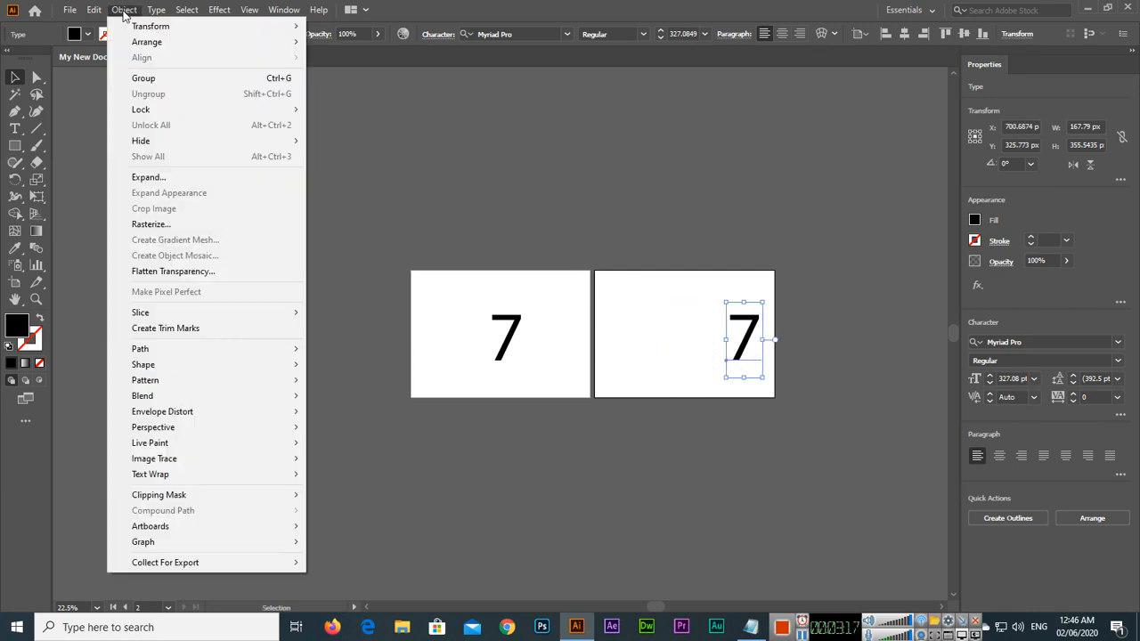
{"action": "mouse_move", "coordinate": [239, 532]}
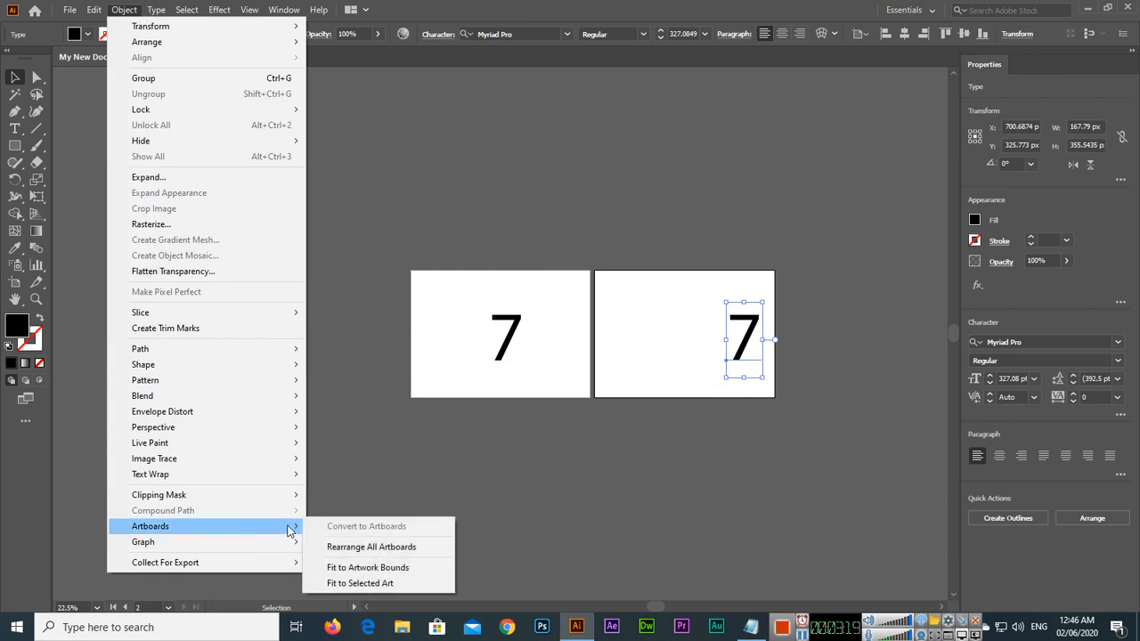
{"action": "left_click", "coordinate": [371, 571]}
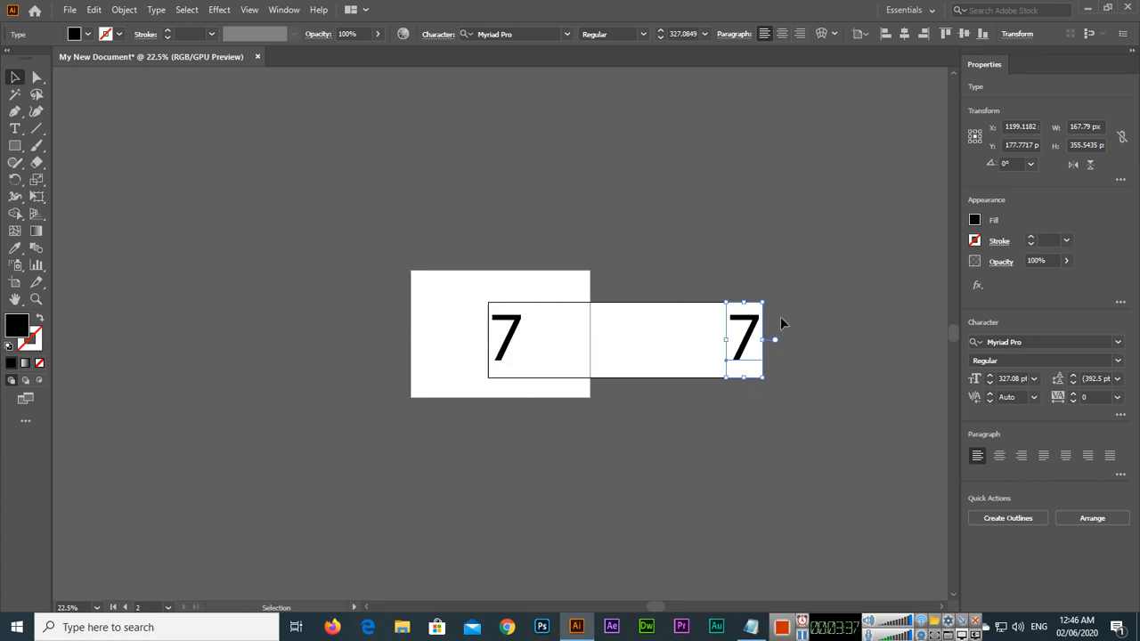
{"action": "key", "text": "ctrl+z"}
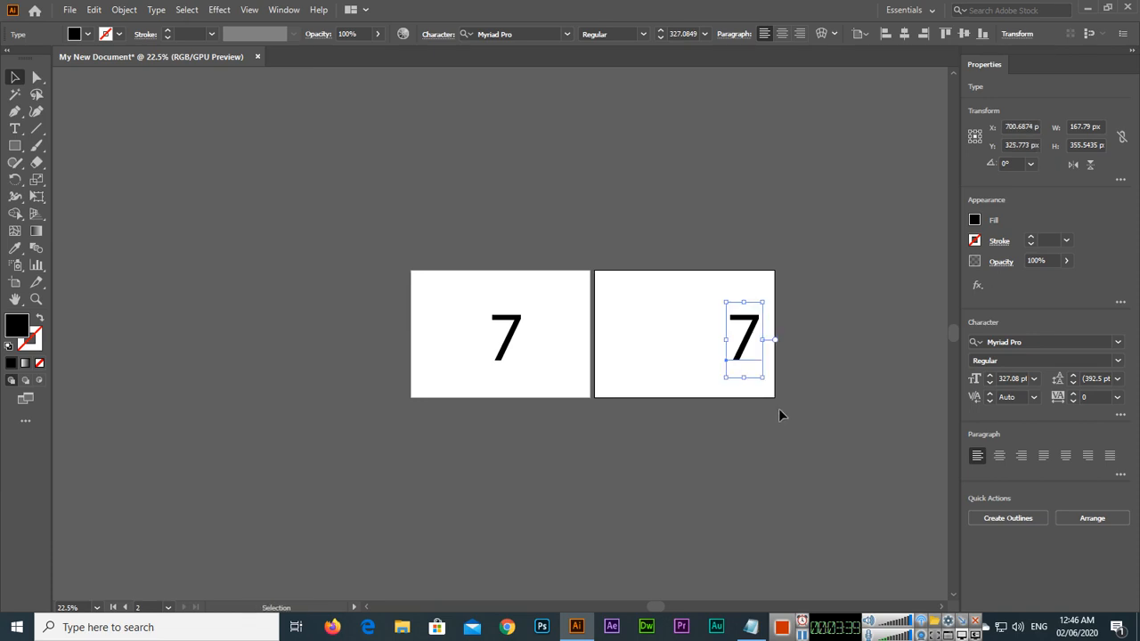
Step: Delete the duplicated artboard and the text "7" left behind outside Artboard 1
{"action": "key", "text": "shift+o"}
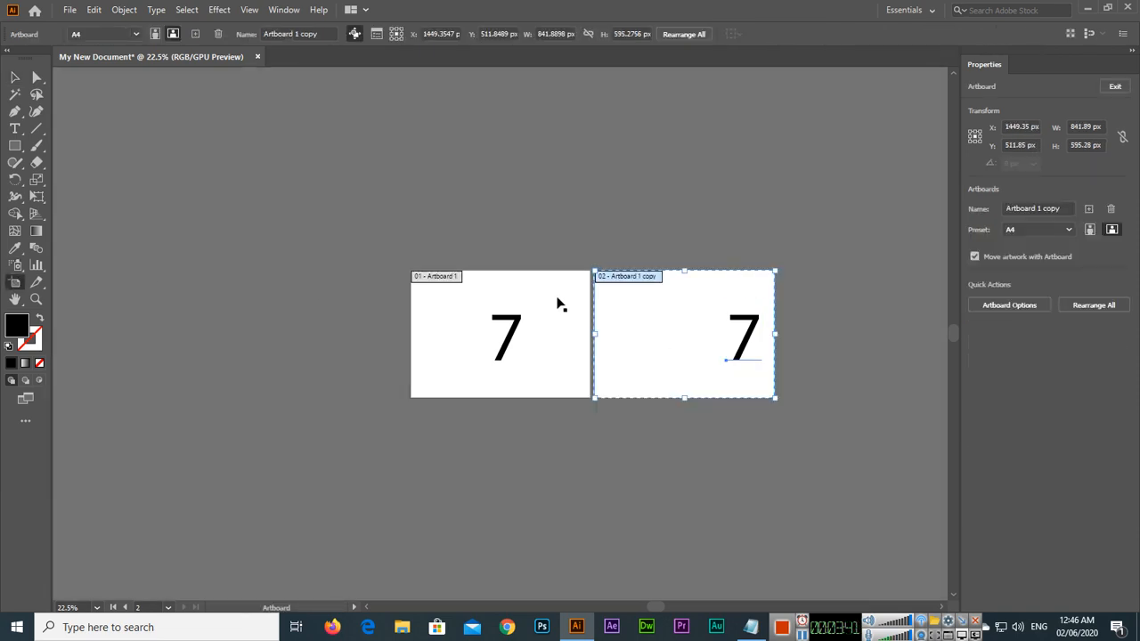
{"action": "left_click", "coordinate": [217, 34]}
{"action": "left_click", "coordinate": [14, 77]}
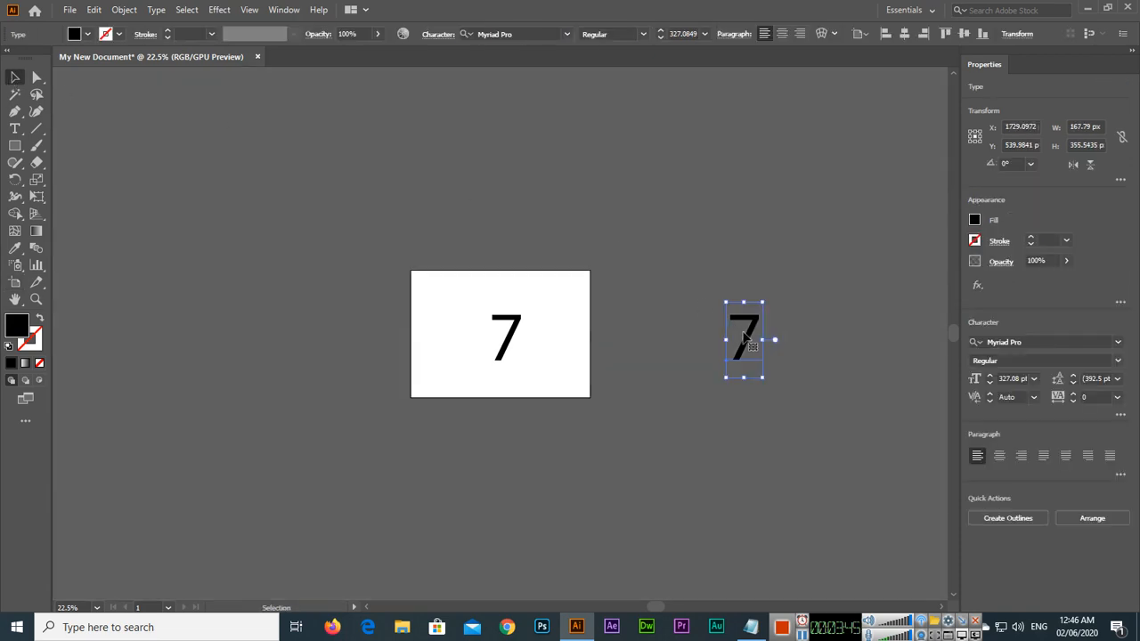
{"action": "key", "text": "Delete"}
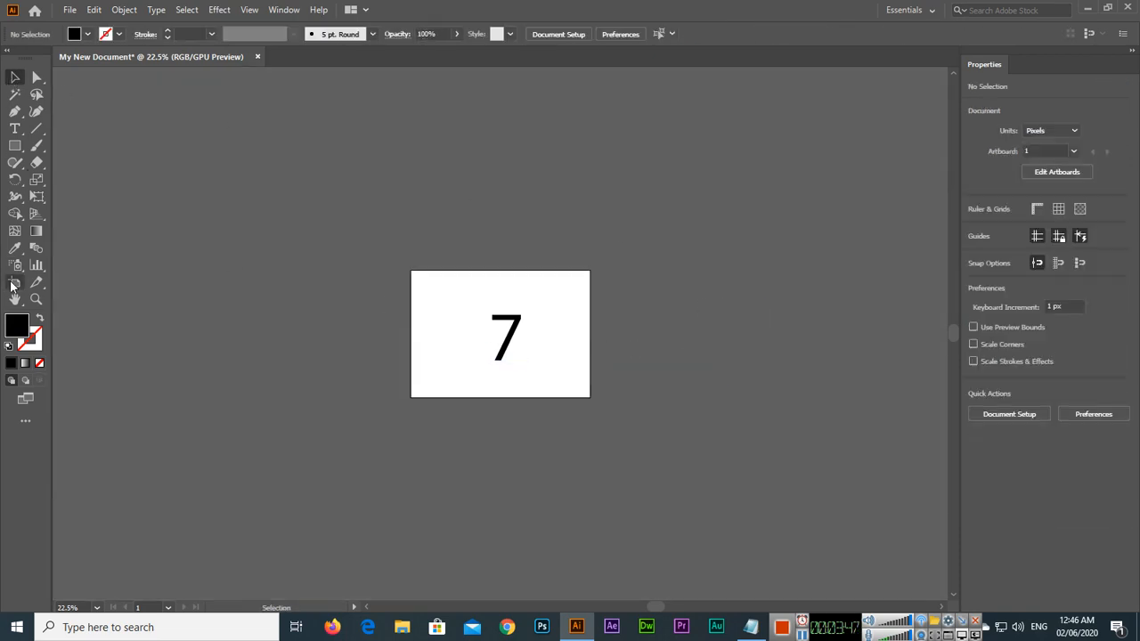
Step: Set Artboard 1 to a width of 1000 px and a height of 500 px
{"action": "left_click", "coordinate": [15, 283]}
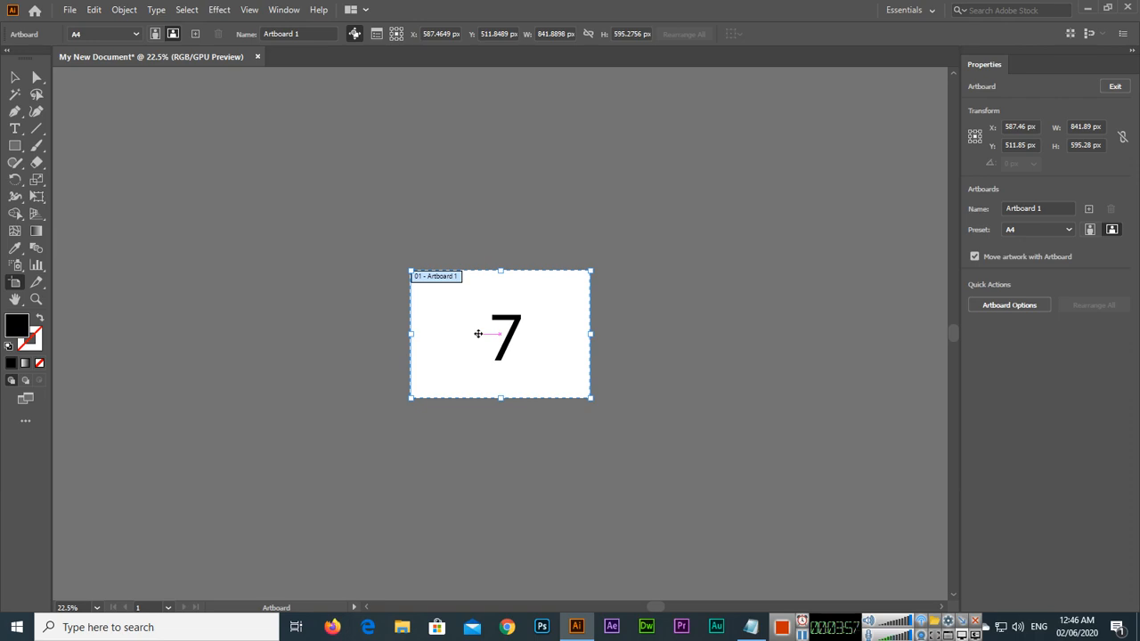
{"action": "left_click", "coordinate": [567, 34]}
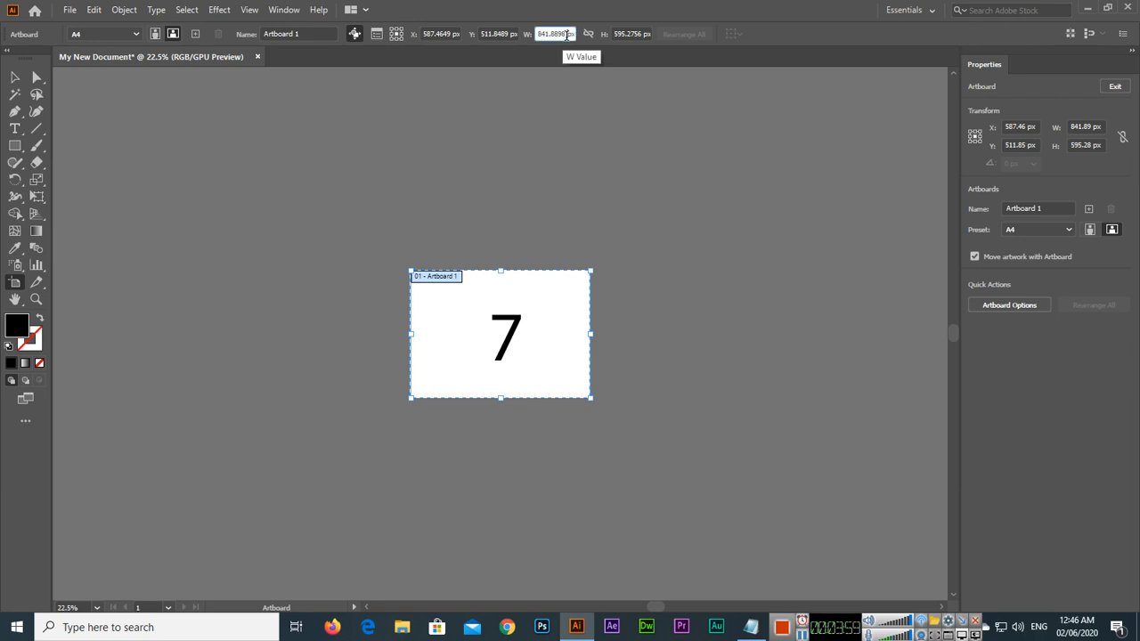
{"action": "triple_click", "coordinate": [566, 34]}
{"action": "type", "text": "1000"}
{"action": "key", "text": "Tab"}
{"action": "type", "text": "500"}
{"action": "key", "text": "Return"}
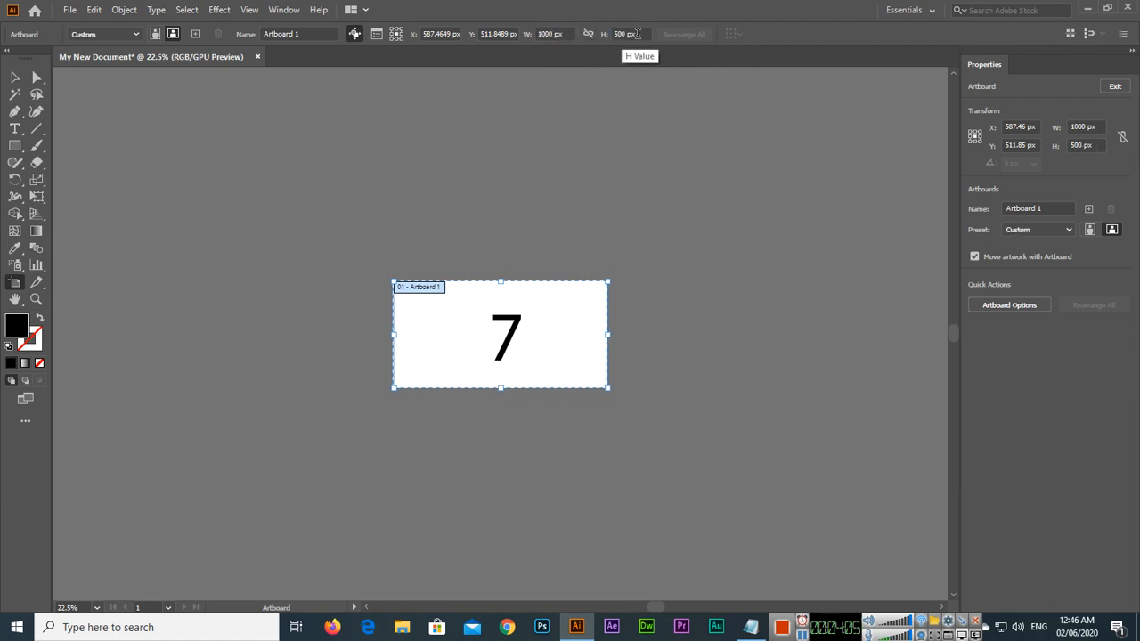
Step: Constrain Artboard 1's width and height proportions and set its width to 1280 px
{"action": "left_click", "coordinate": [589, 35]}
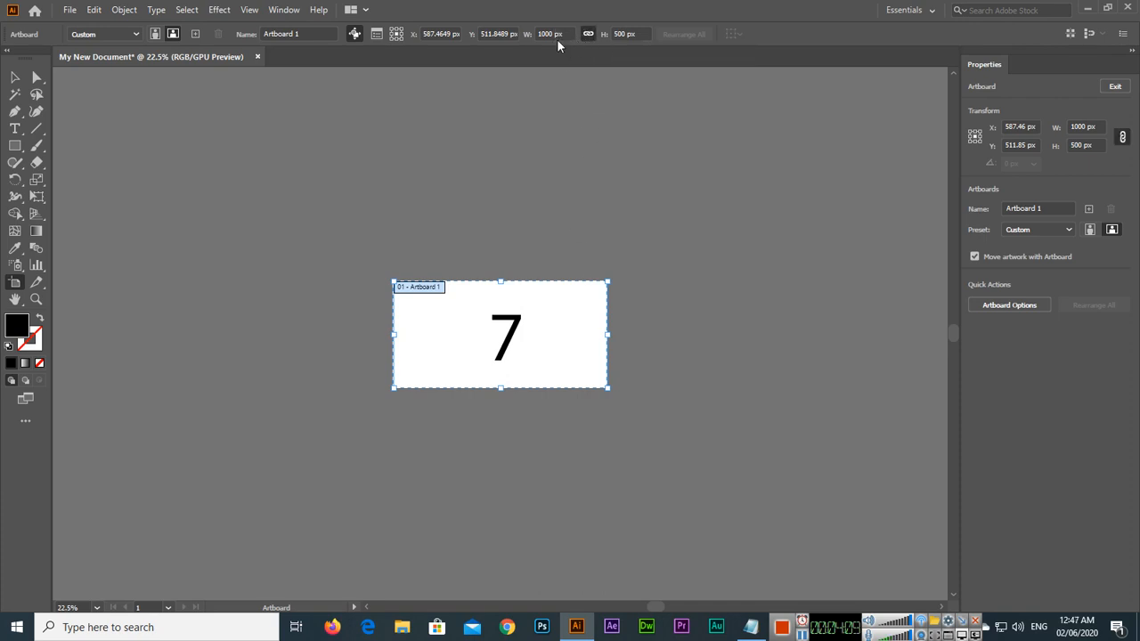
{"action": "left_click", "coordinate": [589, 35]}
{"action": "left_click", "coordinate": [589, 35]}
{"action": "left_click", "coordinate": [553, 34]}
{"action": "type", "text": "128"}
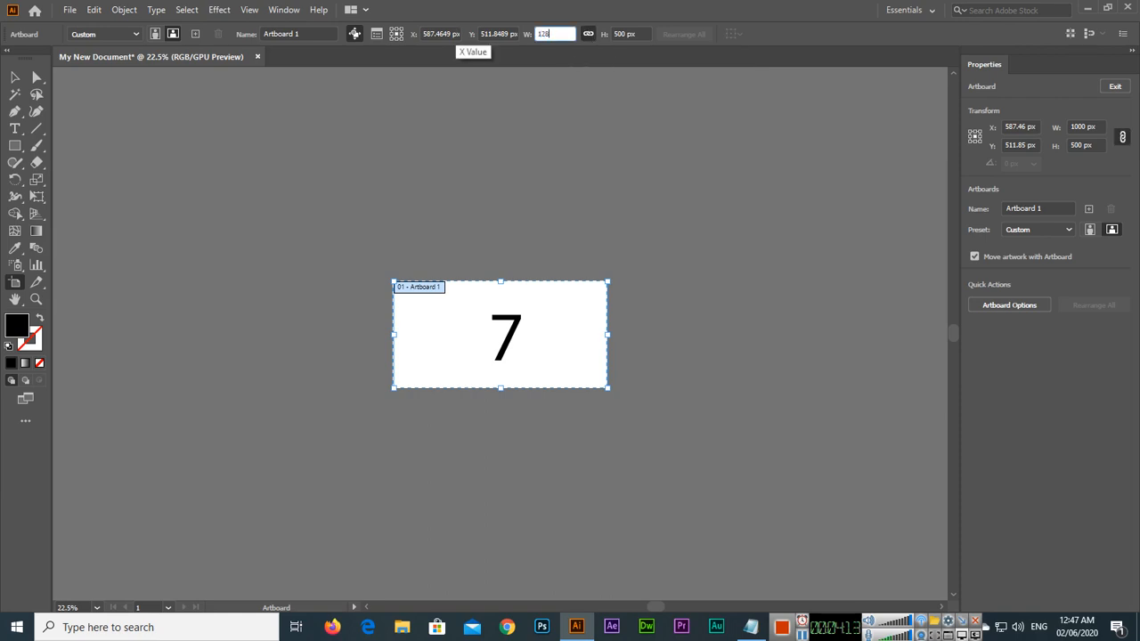
{"action": "type", "text": "0"}
{"action": "key", "text": "Return"}
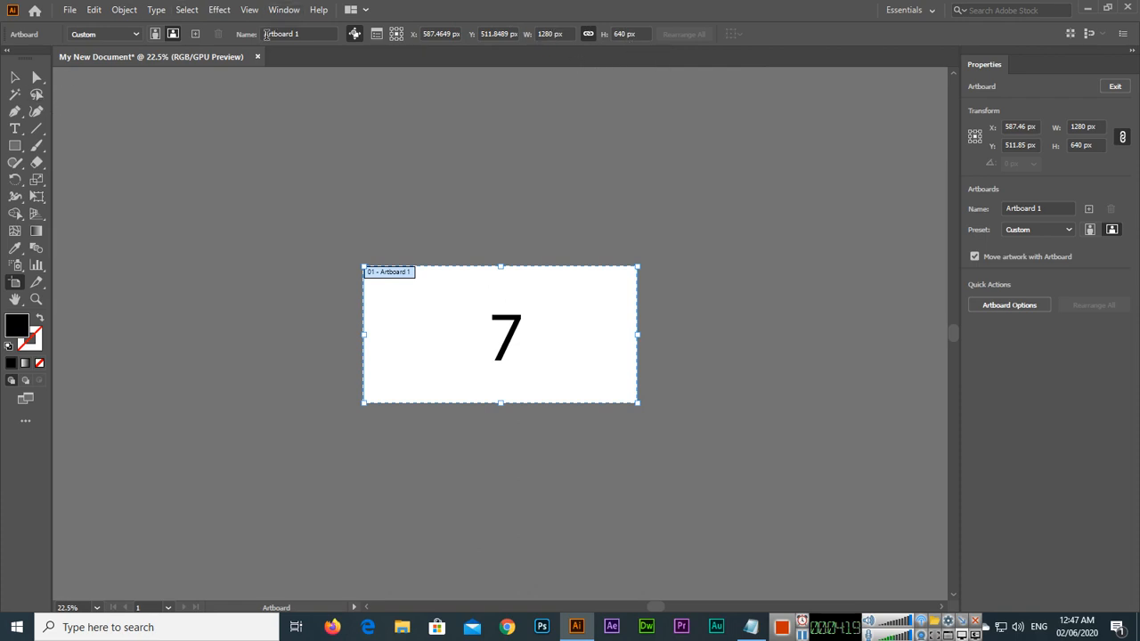
Step: Show the rulers and change their units to inches
{"action": "key", "text": "ctrl+r"}
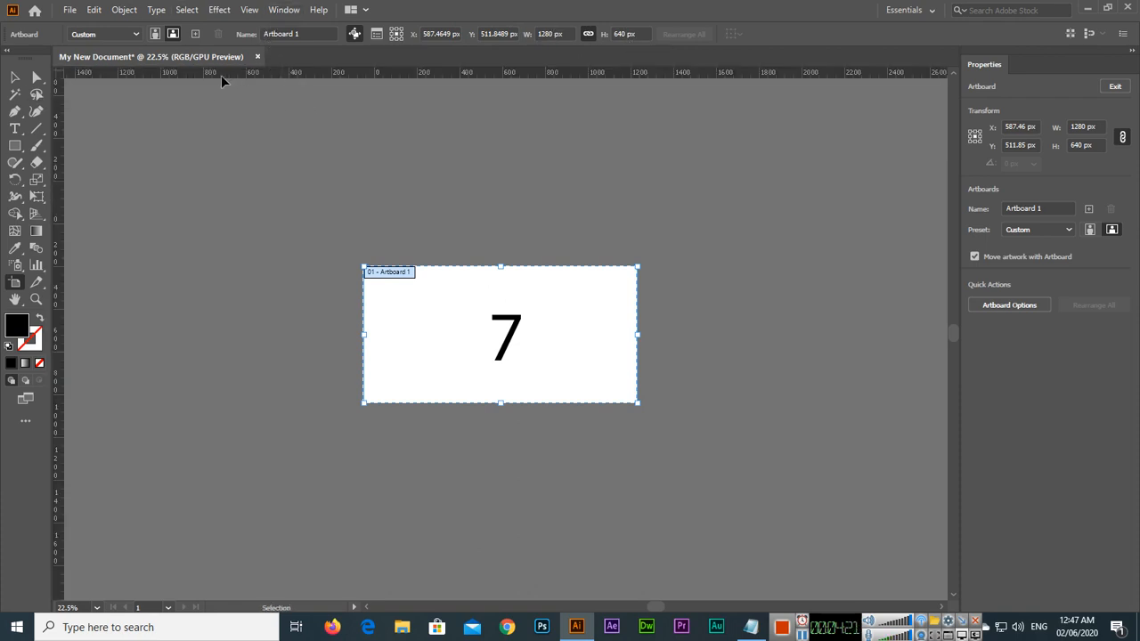
{"action": "right_click", "coordinate": [290, 74]}
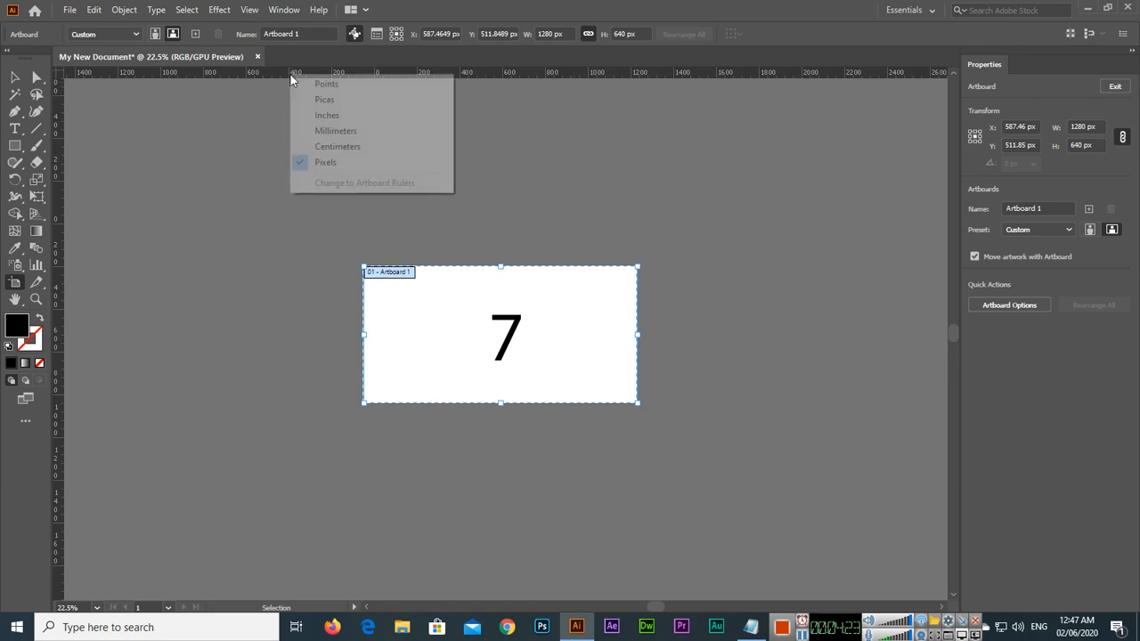
{"action": "left_click", "coordinate": [328, 116]}
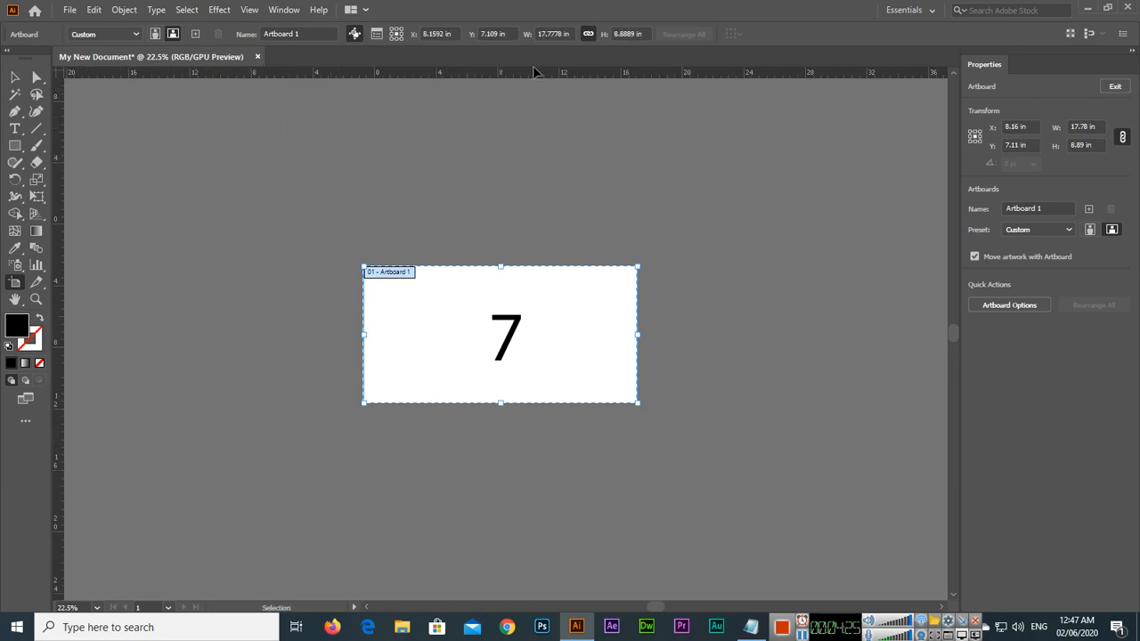